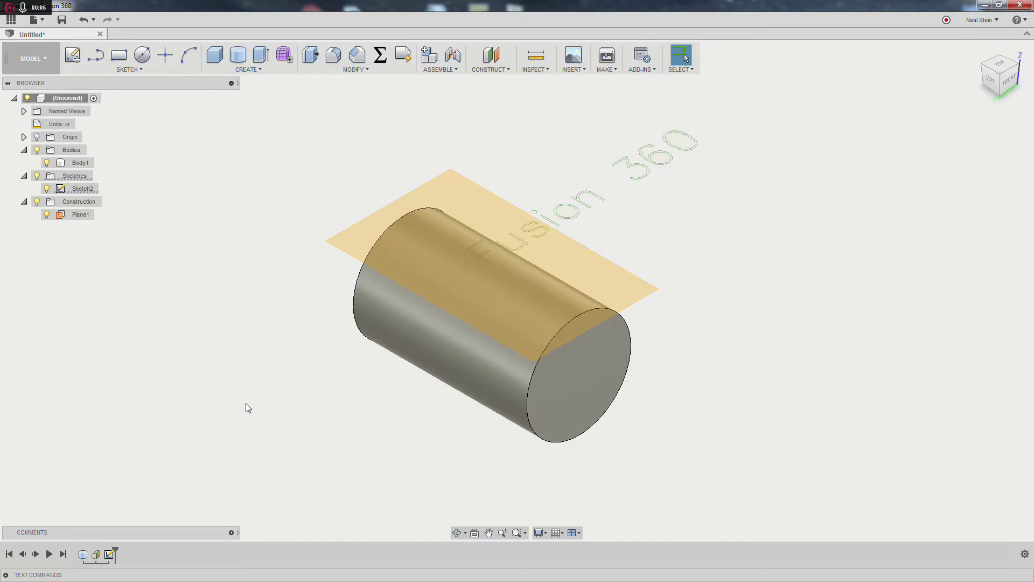
{"action": "key", "text": "F4"}
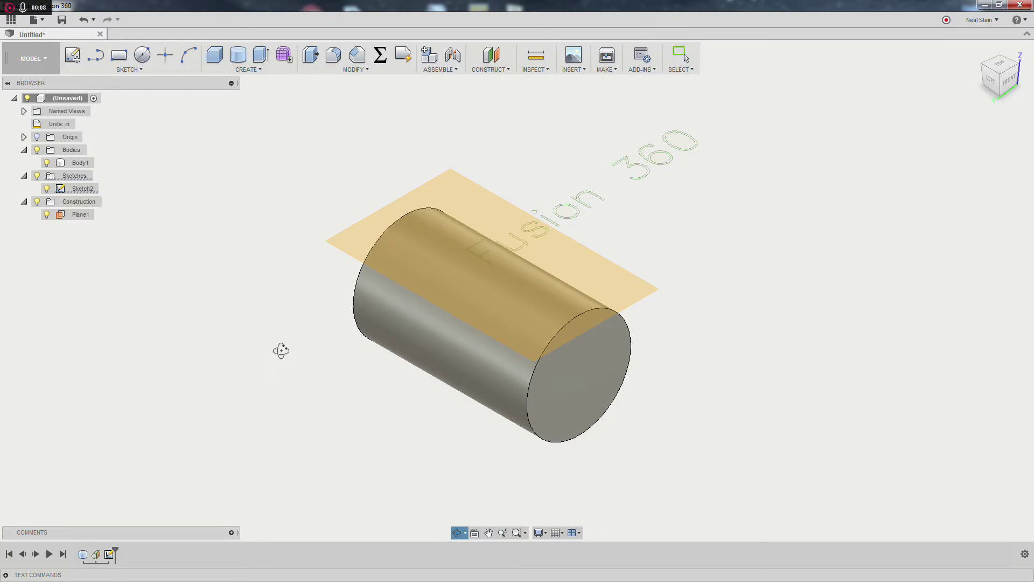
{"action": "key", "text": "Escape"}
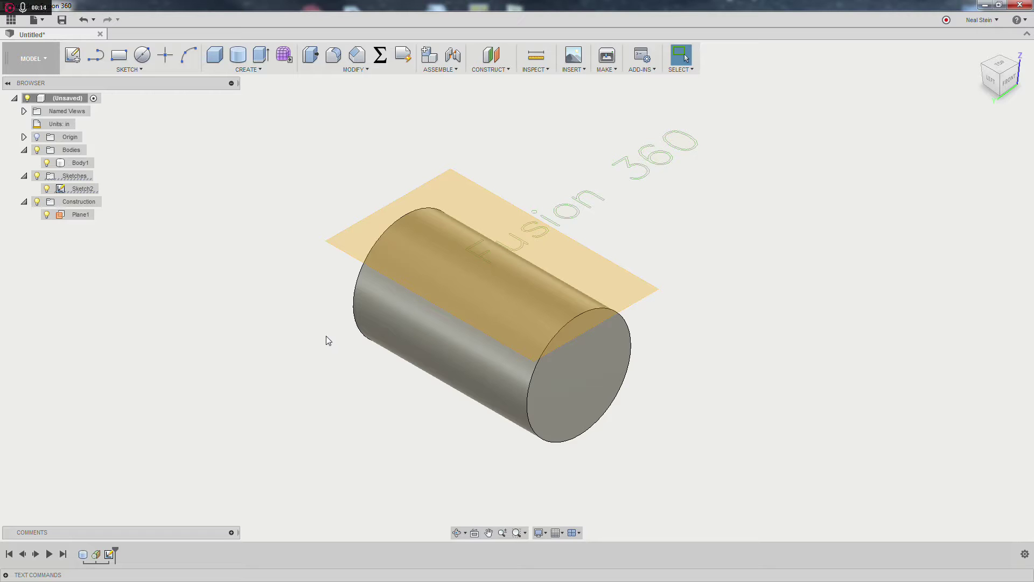
{"action": "left_click", "coordinate": [529, 382]}
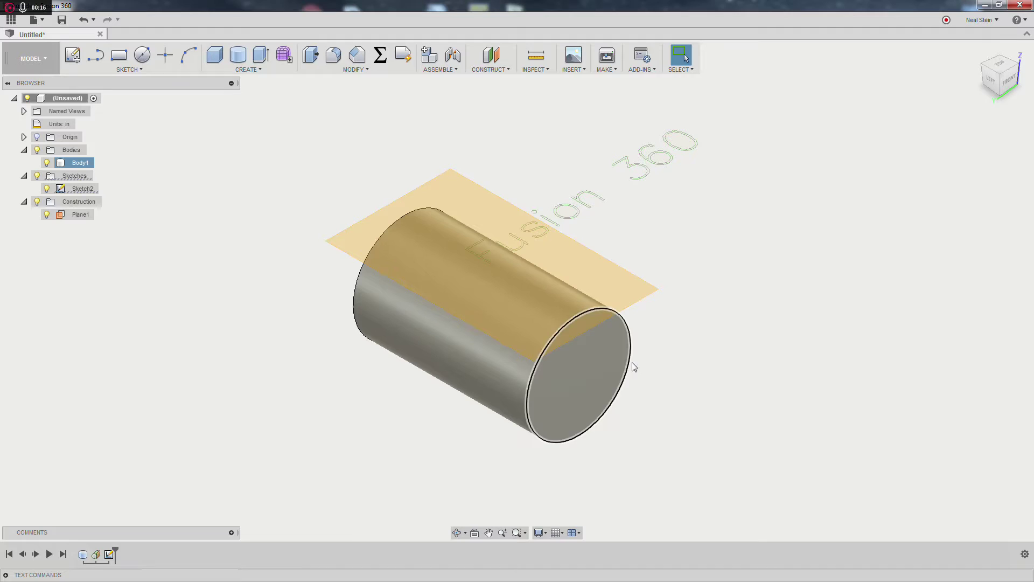
{"action": "left_click", "coordinate": [696, 362]}
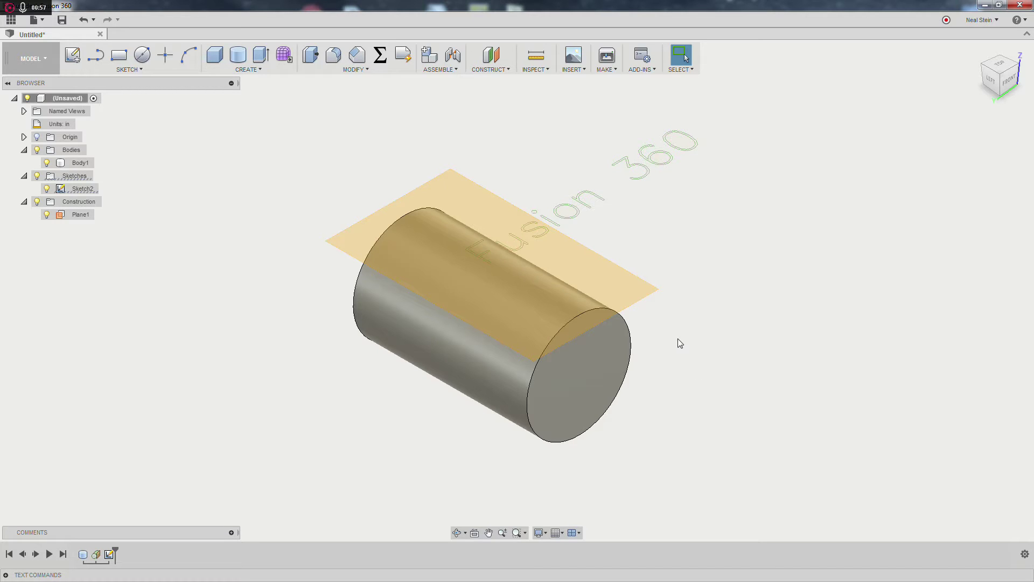
{"action": "mouse_move", "coordinate": [681, 344]}
{"action": "middle_mouse_down", "text": "shift"}
{"action": "mouse_move", "coordinate": [662, 344]}
{"action": "mouse_move", "coordinate": [672, 358]}
{"action": "mouse_move", "coordinate": [664, 336]}
{"action": "middle_mouse_up", "text": "shift"}
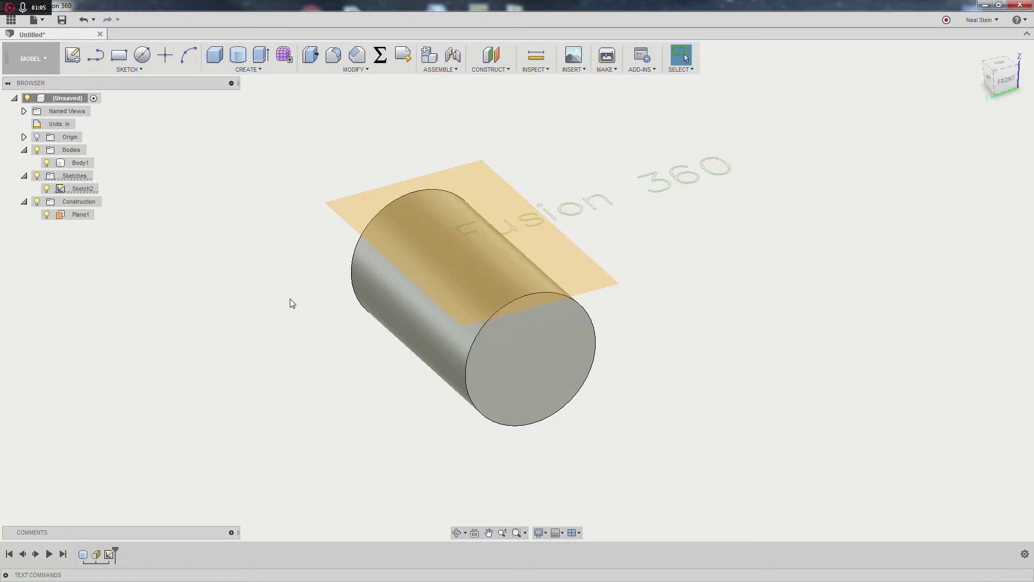
{"action": "middle_click_drag", "start_coordinate": [591, 286], "coordinate": [603, 252], "text": "shift"}
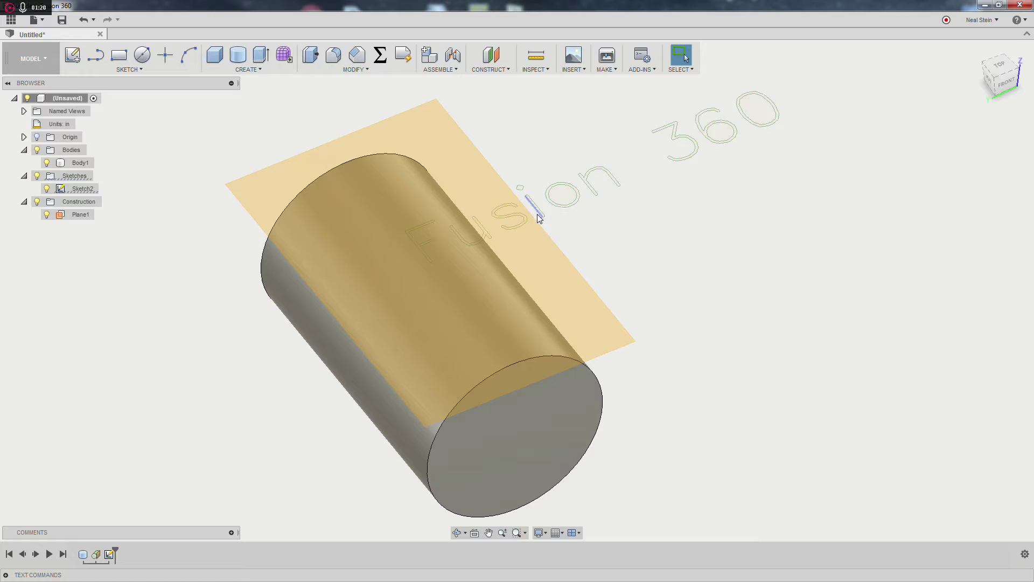
{"action": "middle_click_drag", "start_coordinate": [584, 250], "coordinate": [599, 243], "text": "shift"}
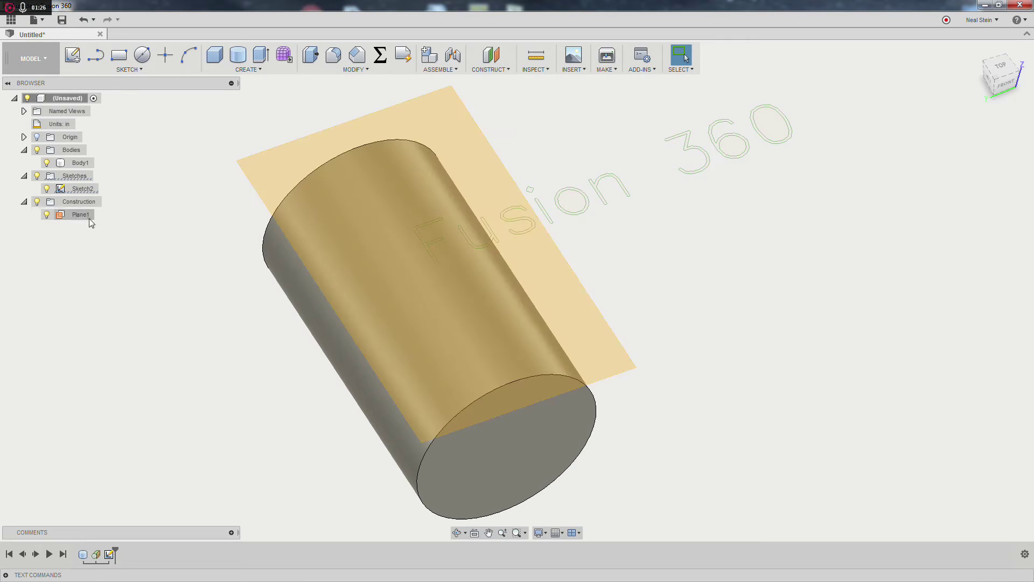
- Collapse the Sketches and Bodies folders and switch to the CAM workspace
{"action": "left_click", "coordinate": [23, 176]}
{"action": "left_click", "coordinate": [24, 150]}
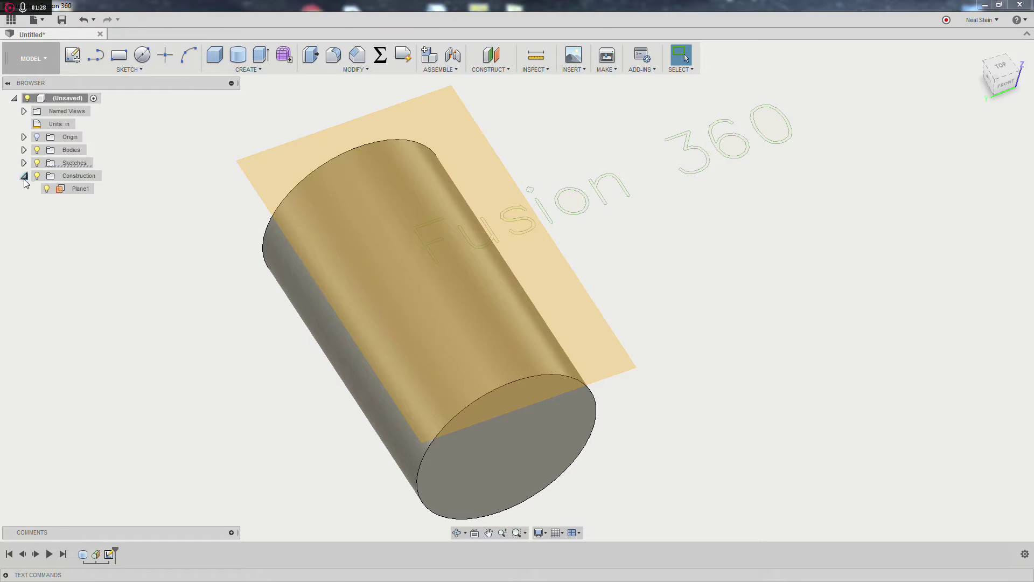
{"action": "left_click", "coordinate": [31, 58]}
{"action": "left_click", "coordinate": [38, 178]}
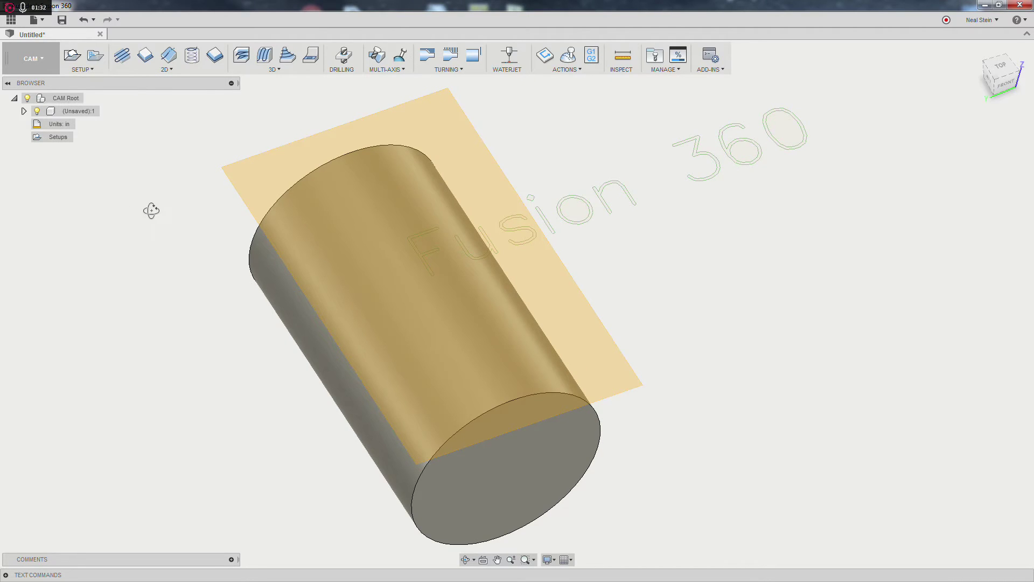
- Create a milling setup oriented by Z axis/plane and X axis, with the XY plane defining the Z axis
{"action": "left_click", "coordinate": [72, 54]}
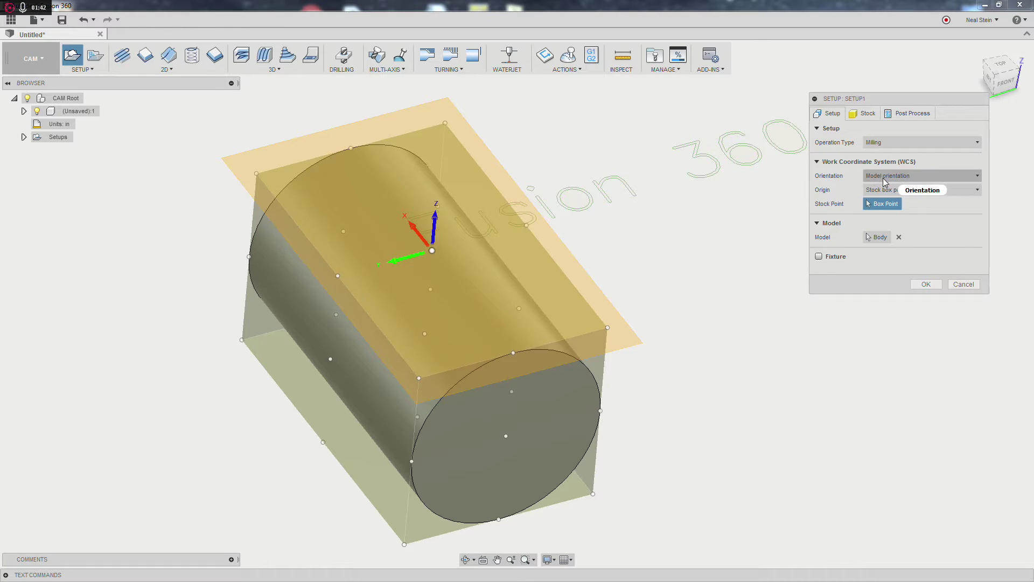
{"action": "left_click", "coordinate": [873, 182]}
{"action": "left_click", "coordinate": [909, 200]}
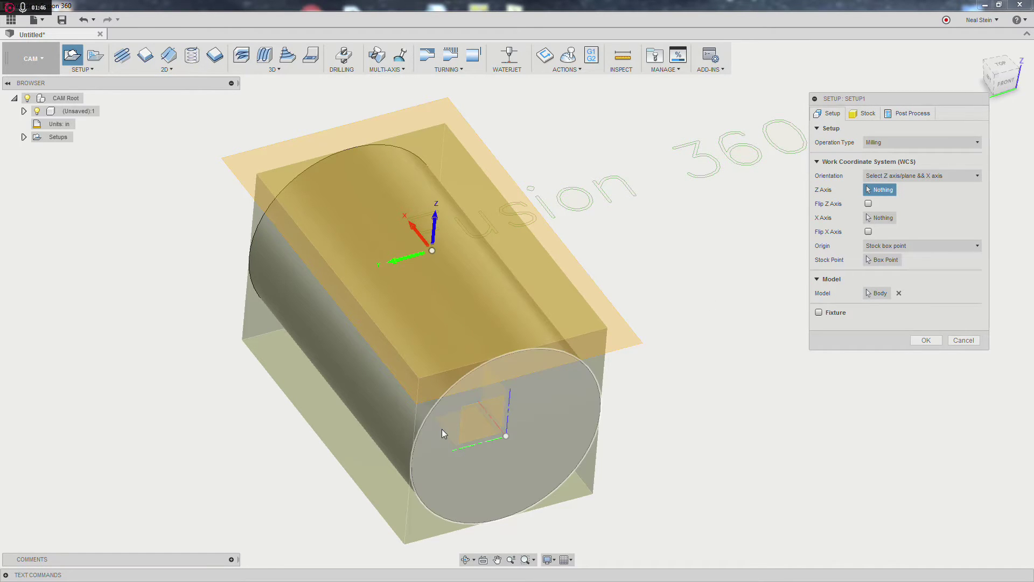
{"action": "middle_click_drag", "start_coordinate": [722, 339], "coordinate": [579, 399], "text": "shift"}
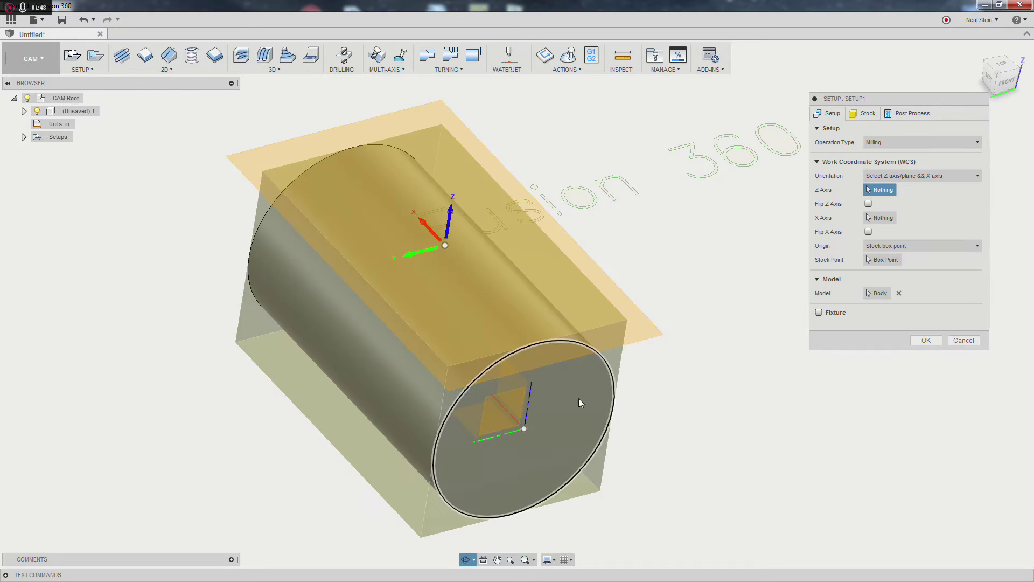
{"action": "left_click", "coordinate": [472, 419]}
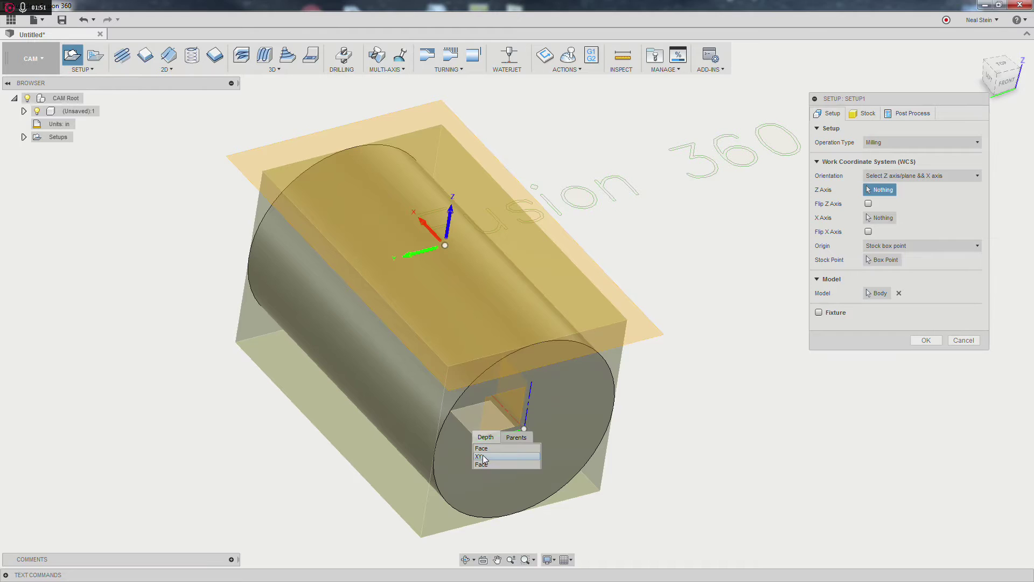
{"action": "left_click", "coordinate": [485, 456]}
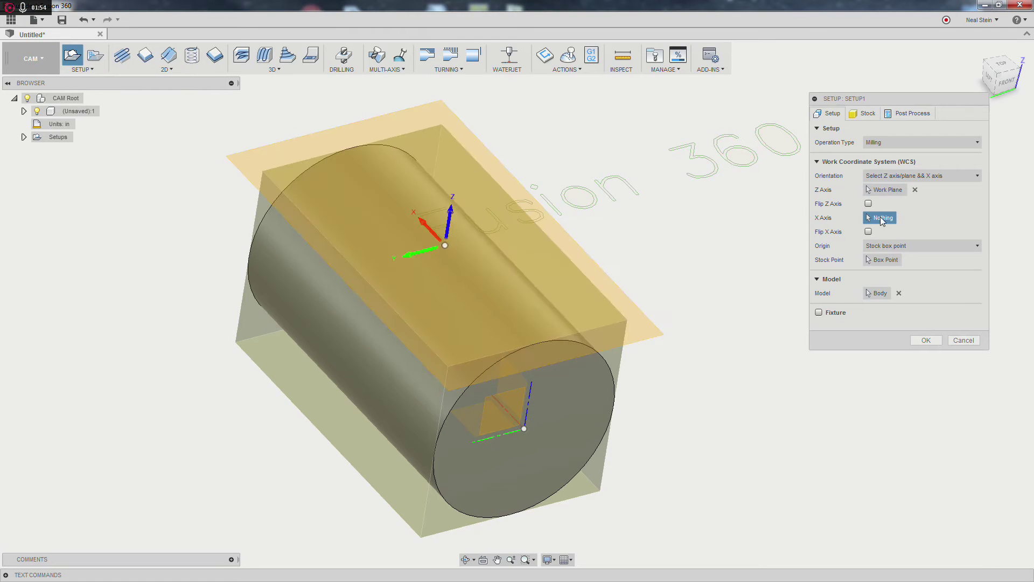
- Align the setup's X axis with the cylinder's front end face and check the body chosen as the model
{"action": "middle_click_drag", "start_coordinate": [831, 249], "coordinate": [802, 261], "text": "shift"}
{"action": "left_click", "coordinate": [511, 429]}
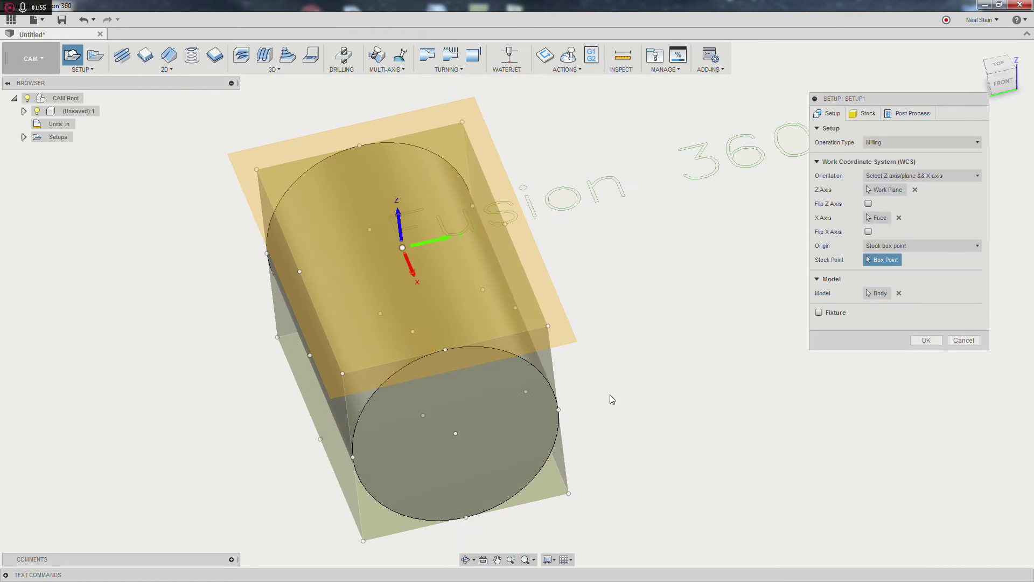
{"action": "middle_click_drag", "start_coordinate": [609, 394], "coordinate": [644, 377], "text": "shift"}
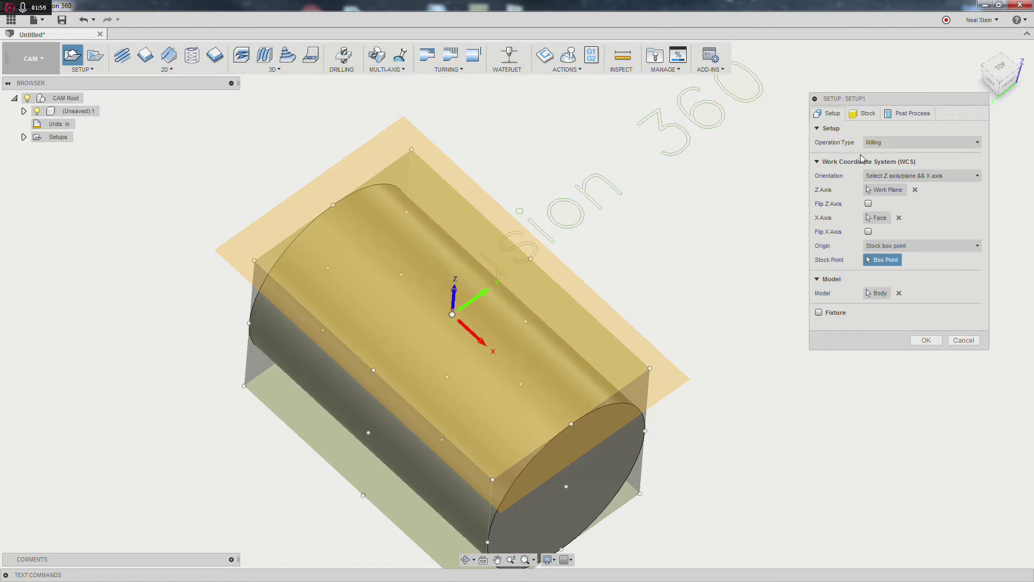
{"action": "middle_click_drag", "start_coordinate": [709, 293], "coordinate": [710, 287]}
{"action": "left_click", "coordinate": [877, 293]}
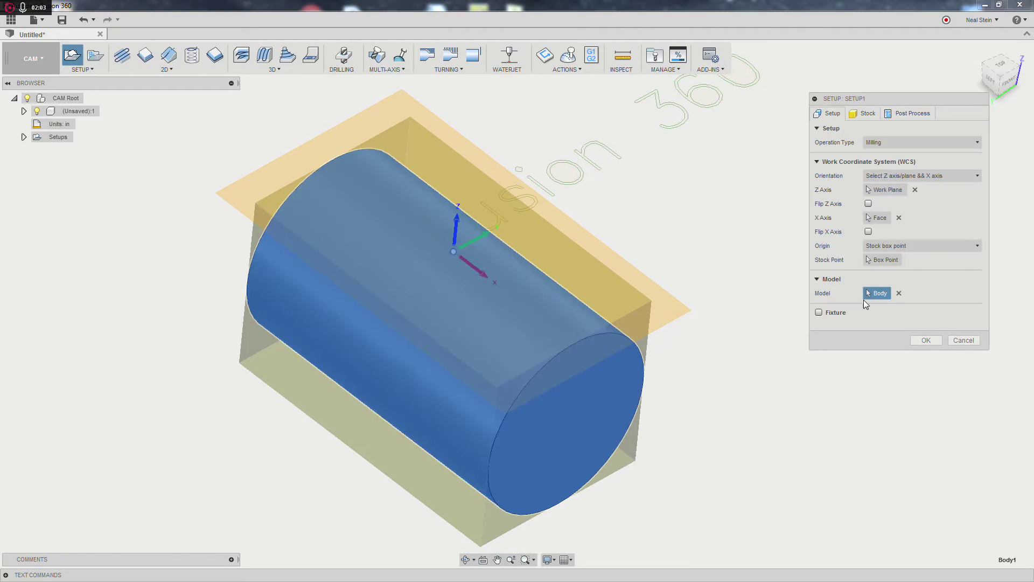
- Define the stock from solid using the cylinder body and accept the setup
{"action": "left_click", "coordinate": [868, 114]}
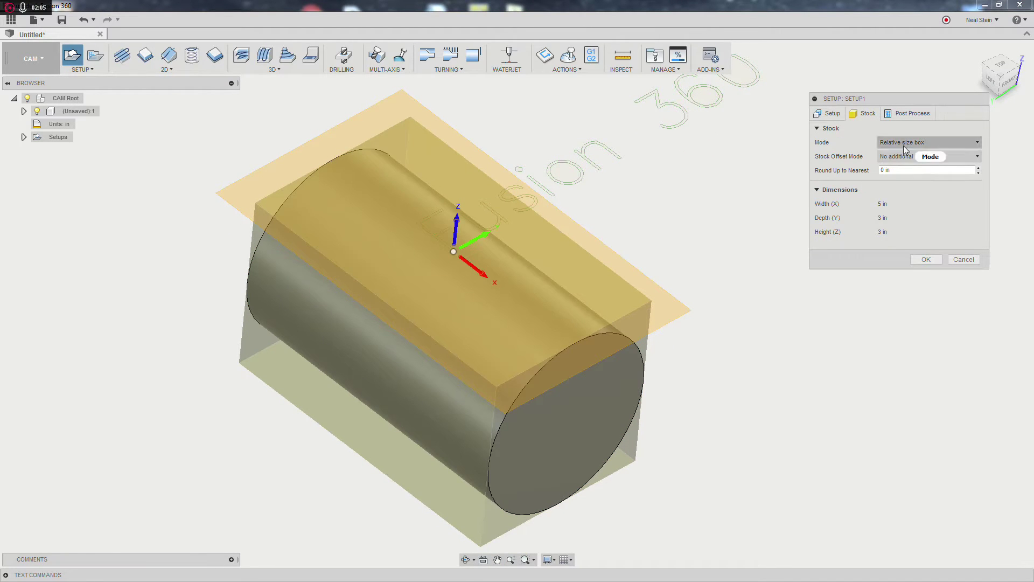
{"action": "left_click", "coordinate": [916, 142]}
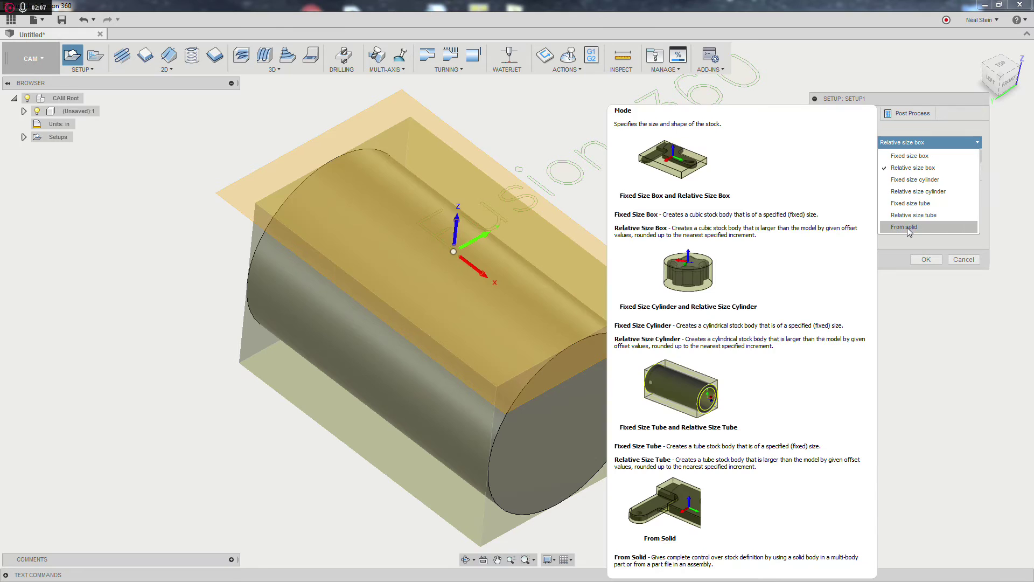
{"action": "left_click", "coordinate": [910, 227]}
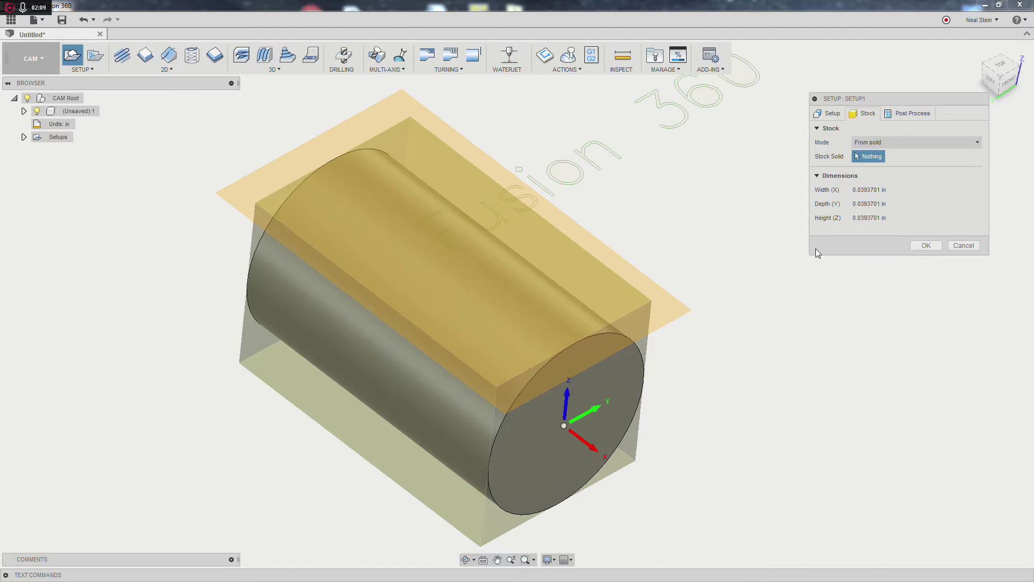
{"action": "left_click", "coordinate": [631, 400]}
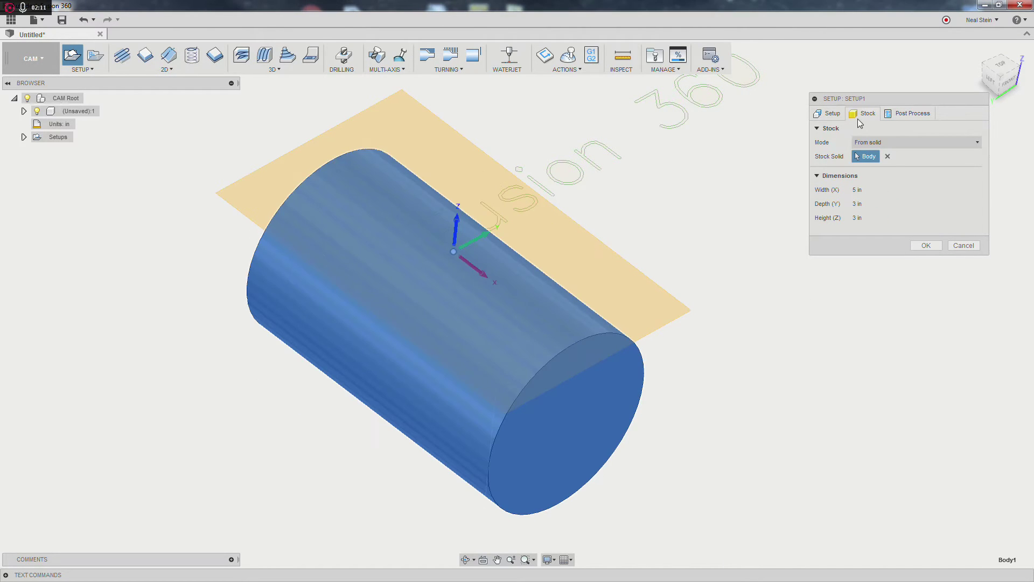
{"action": "left_click", "coordinate": [829, 112]}
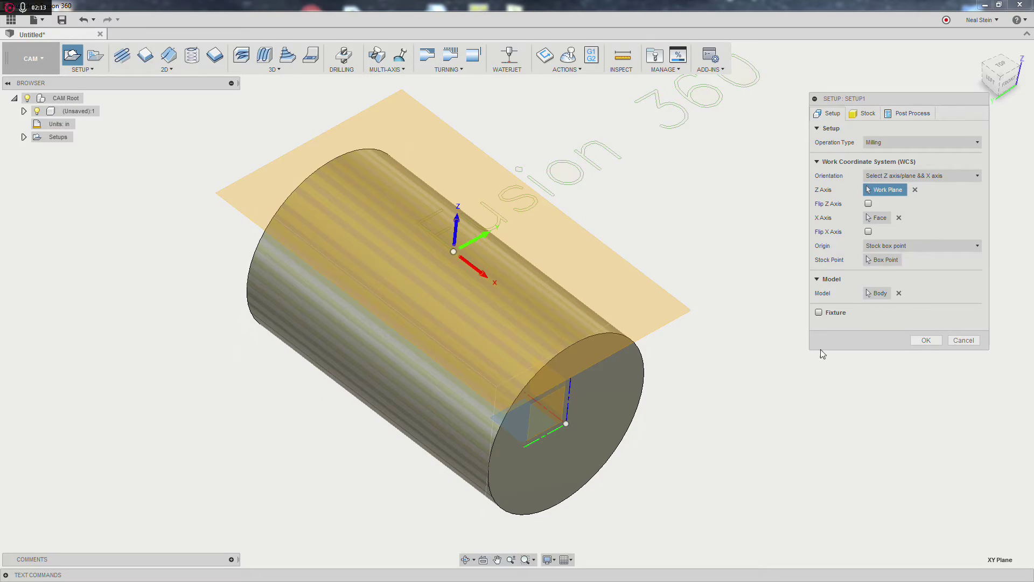
{"action": "left_click", "coordinate": [926, 340]}
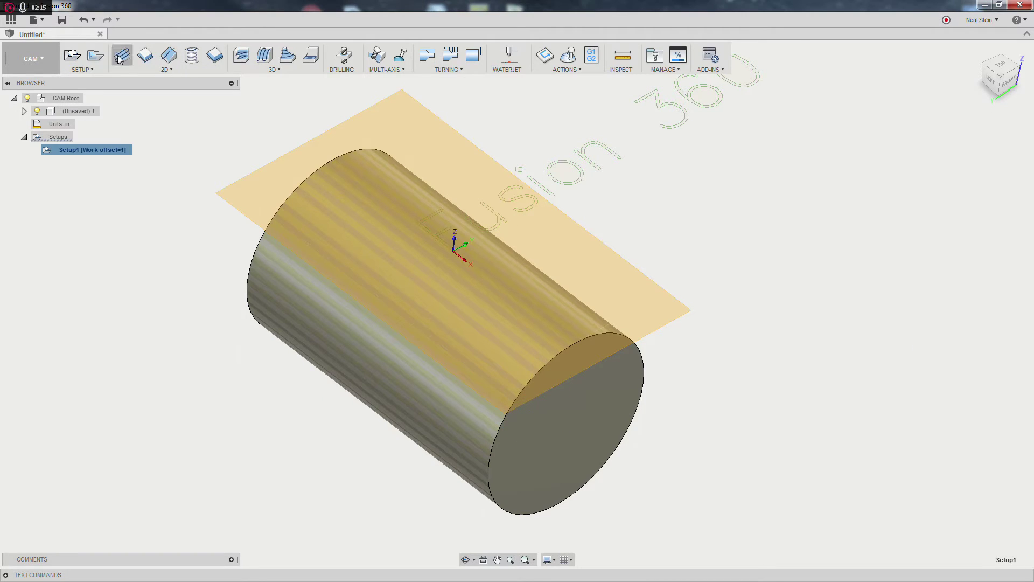
- Start a 2D Contour operation with tool 13, the Ø0.032" R0.016" tapered mill (1/32 Ball Mill)
{"action": "left_click", "coordinate": [143, 55]}
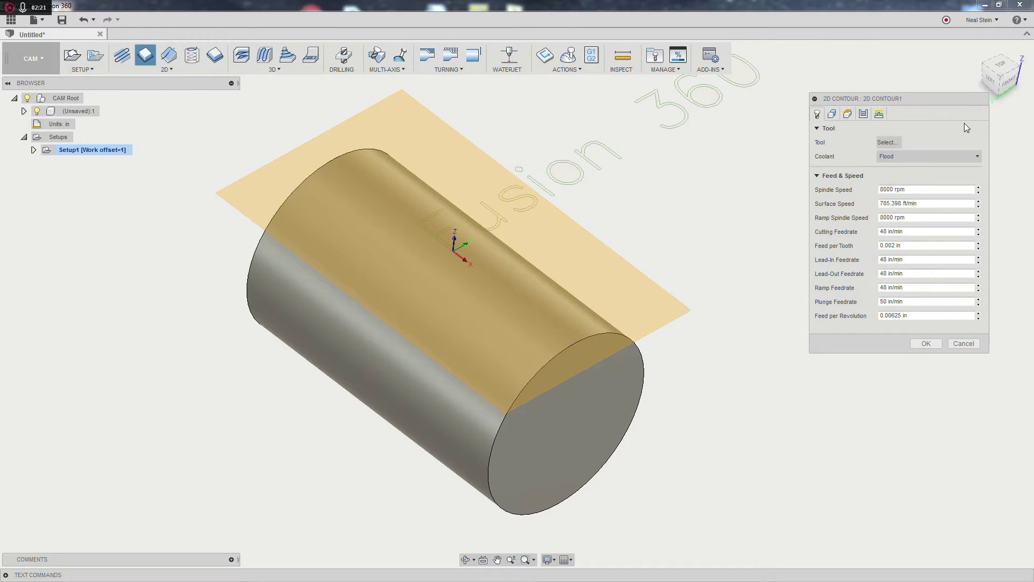
{"action": "left_click", "coordinate": [896, 143]}
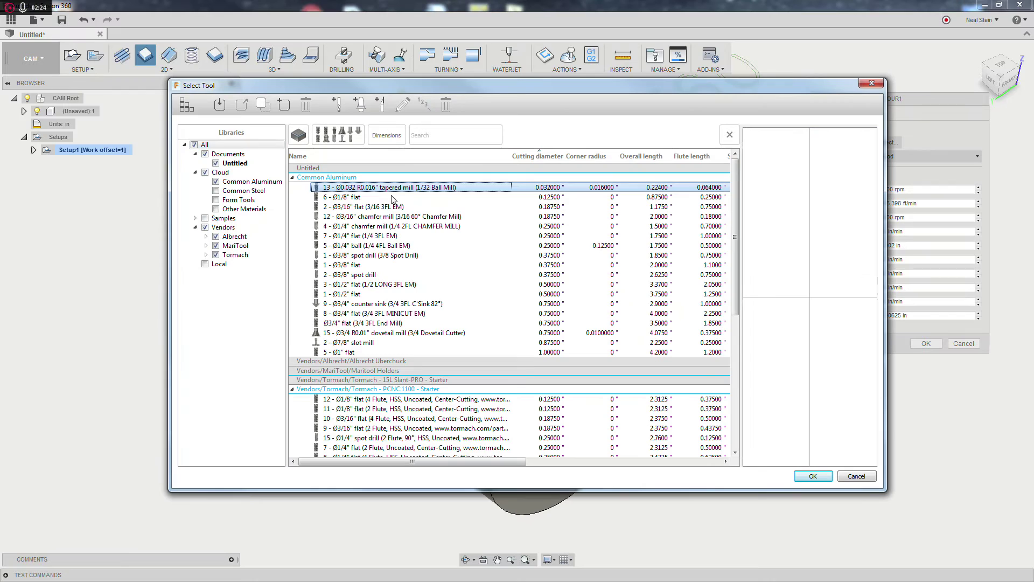
{"action": "left_click", "coordinate": [812, 476]}
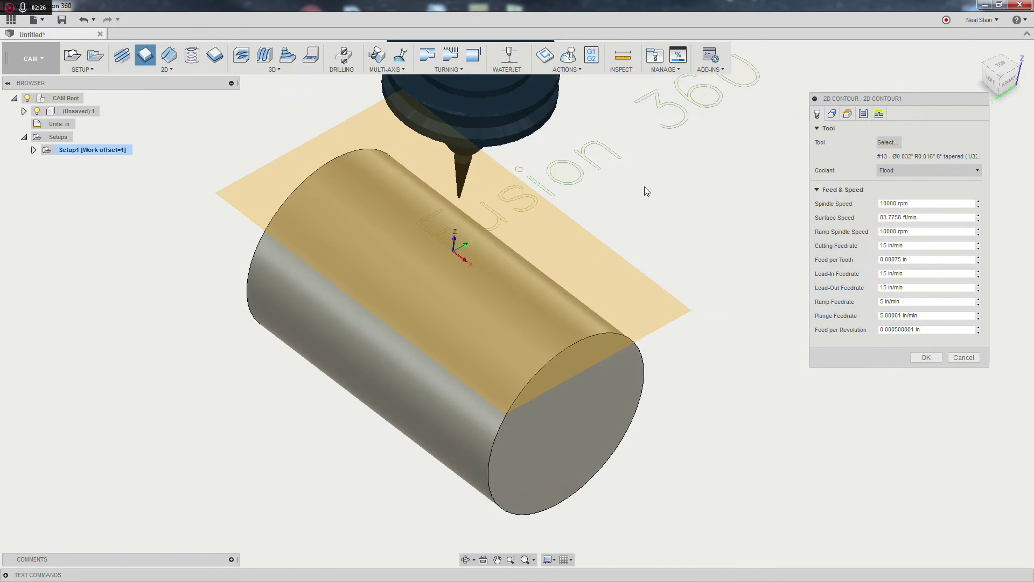
- Select all letter outlines of the word "Fusion" as contours, including the dot of the i and the inner loop of the o
{"action": "middle_click_drag", "start_coordinate": [640, 216], "coordinate": [604, 226], "text": "shift"}
{"action": "left_click", "coordinate": [832, 114]}
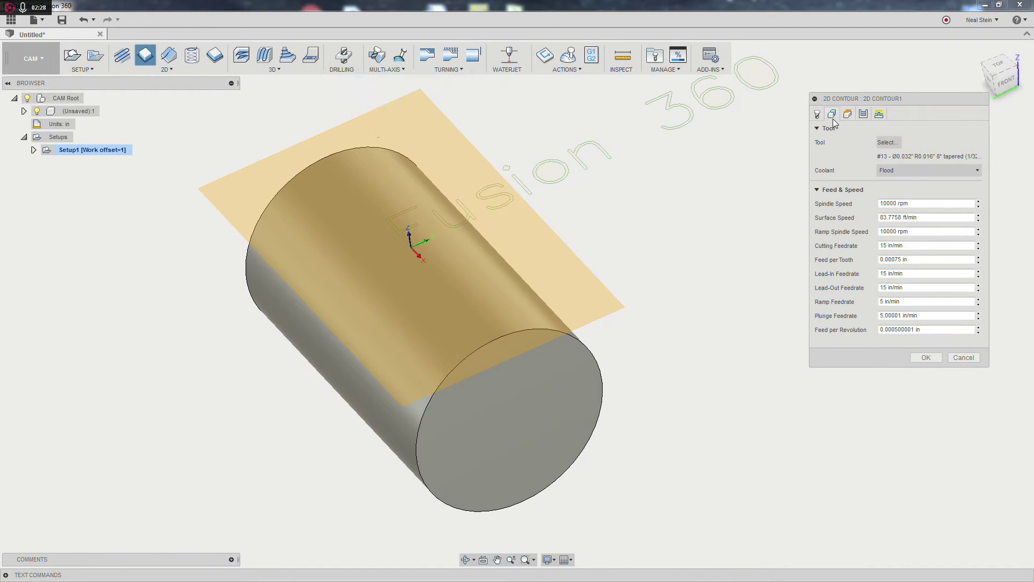
{"action": "left_click", "coordinate": [400, 237]}
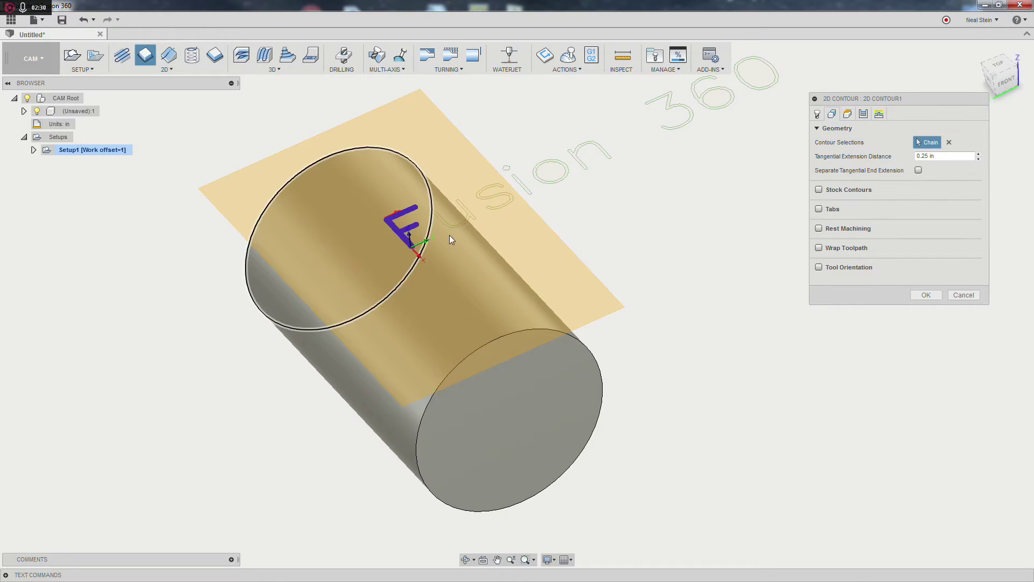
{"action": "left_click", "coordinate": [460, 224]}
{"action": "left_click", "coordinate": [518, 204]}
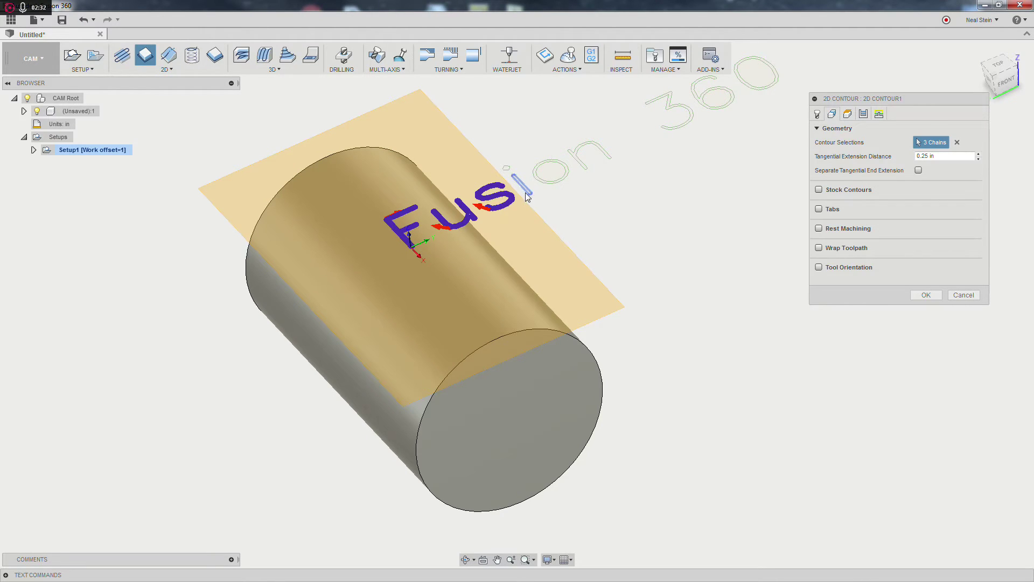
{"action": "left_click", "coordinate": [525, 185]}
{"action": "left_click", "coordinate": [505, 166]}
{"action": "left_click", "coordinate": [552, 182]}
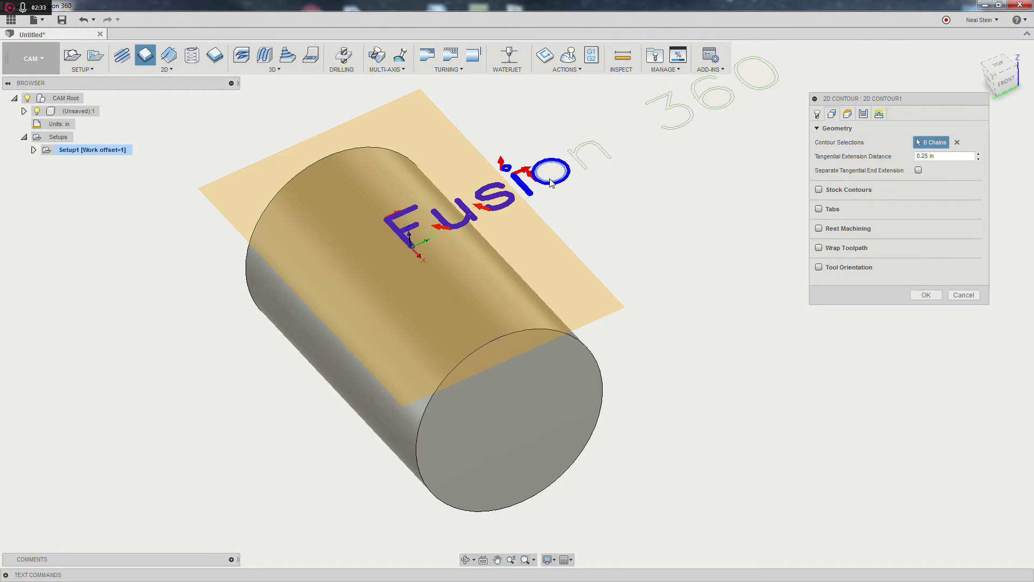
{"action": "scroll", "coordinate": [552, 183], "scroll_direction": "up", "scroll_amount": 5}
{"action": "left_click", "coordinate": [575, 176]}
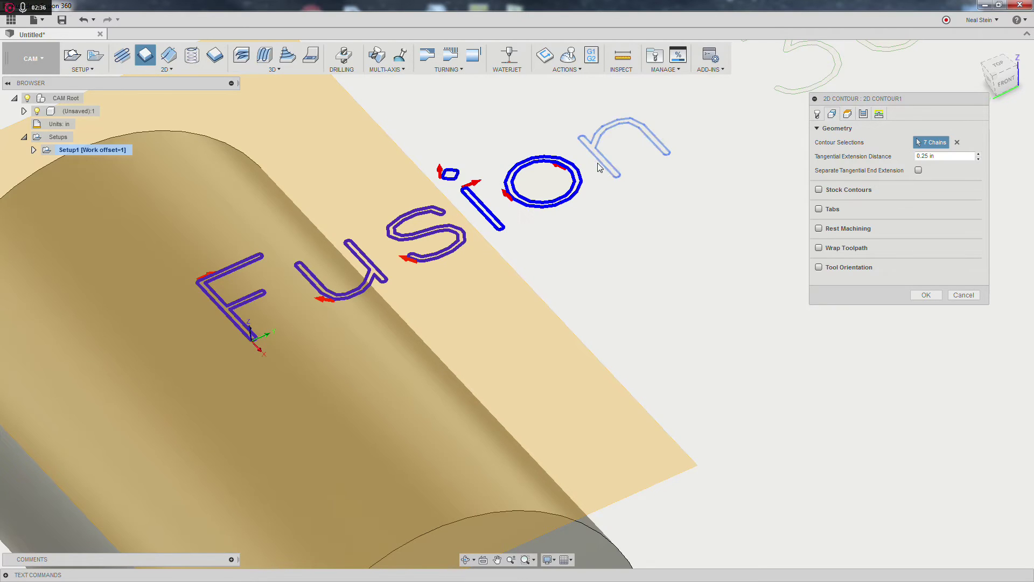
{"action": "left_click", "coordinate": [595, 163]}
- Add the outlines of the digits "360" to the contour selection, including the inner loops of the 6 and 0
{"action": "middle_click_drag", "start_coordinate": [595, 163], "coordinate": [419, 331]}
{"action": "left_click", "coordinate": [564, 261]}
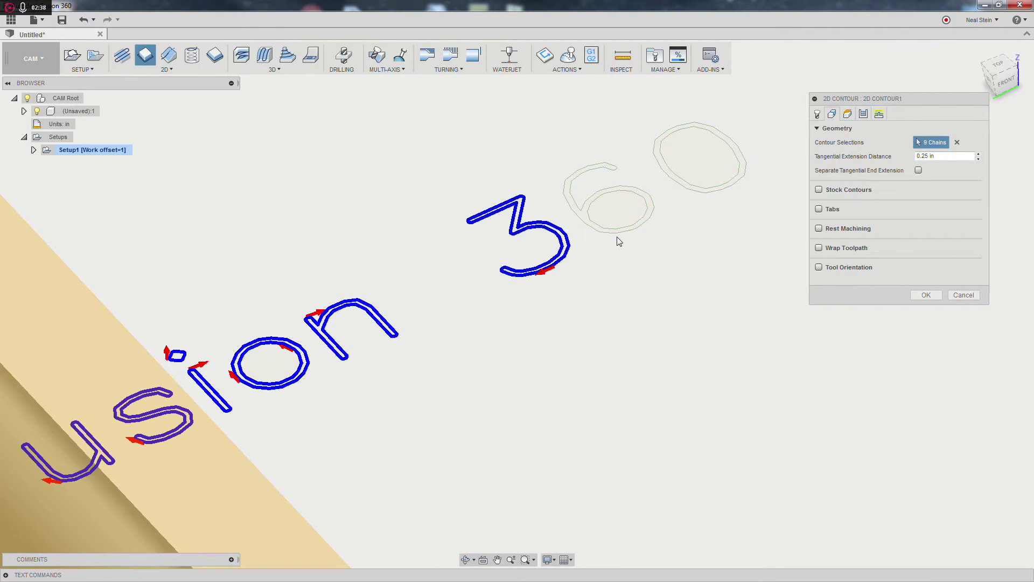
{"action": "left_click", "coordinate": [616, 236]}
{"action": "left_click", "coordinate": [619, 227]}
{"action": "left_click", "coordinate": [695, 194]}
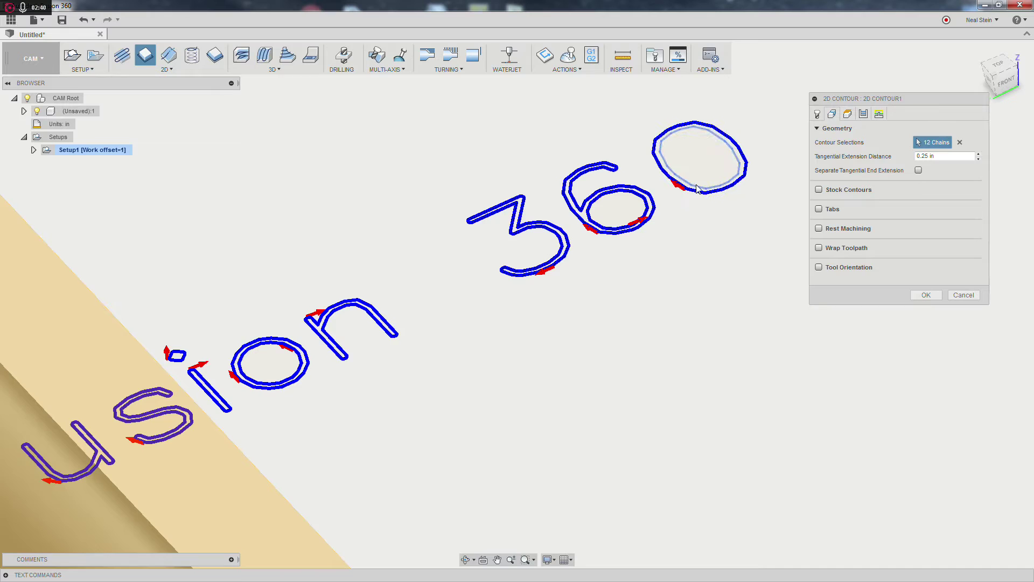
{"action": "left_click", "coordinate": [694, 189]}
{"action": "scroll", "coordinate": [626, 273], "scroll_direction": "down", "scroll_amount": 5}
{"action": "middle_click_drag", "start_coordinate": [523, 296], "coordinate": [566, 241]}
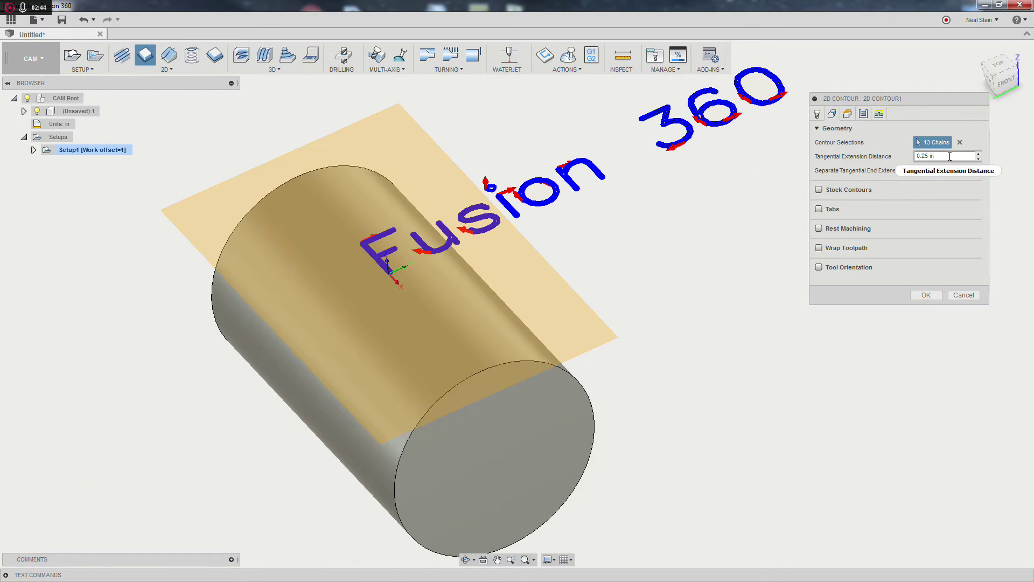
{"action": "middle_click_drag", "start_coordinate": [746, 295], "coordinate": [690, 310]}
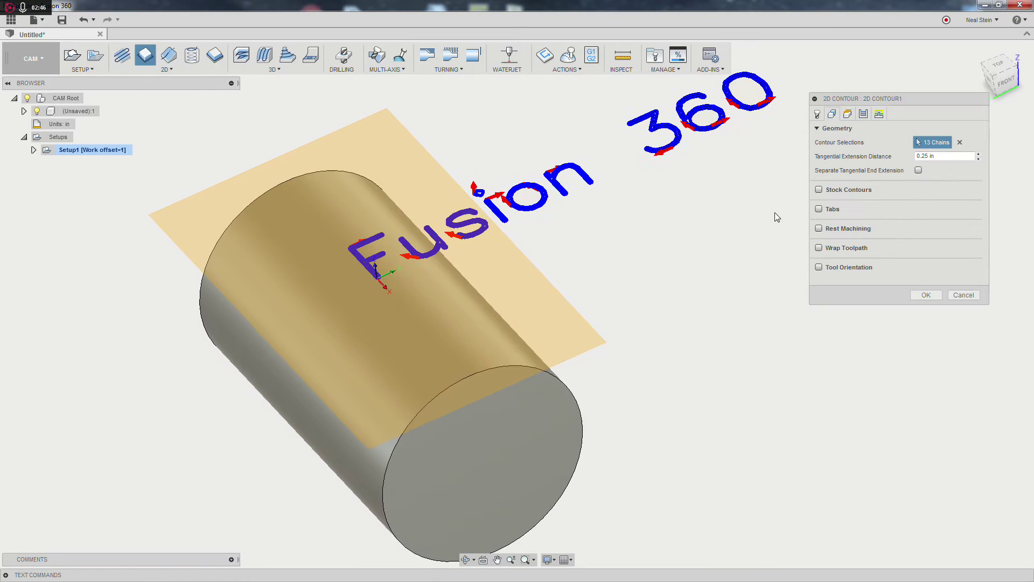
- Set the tangential extension distance to 0 and enable Wrap Toolpath around the cylinder's outer face
{"action": "left_click", "coordinate": [950, 158]}
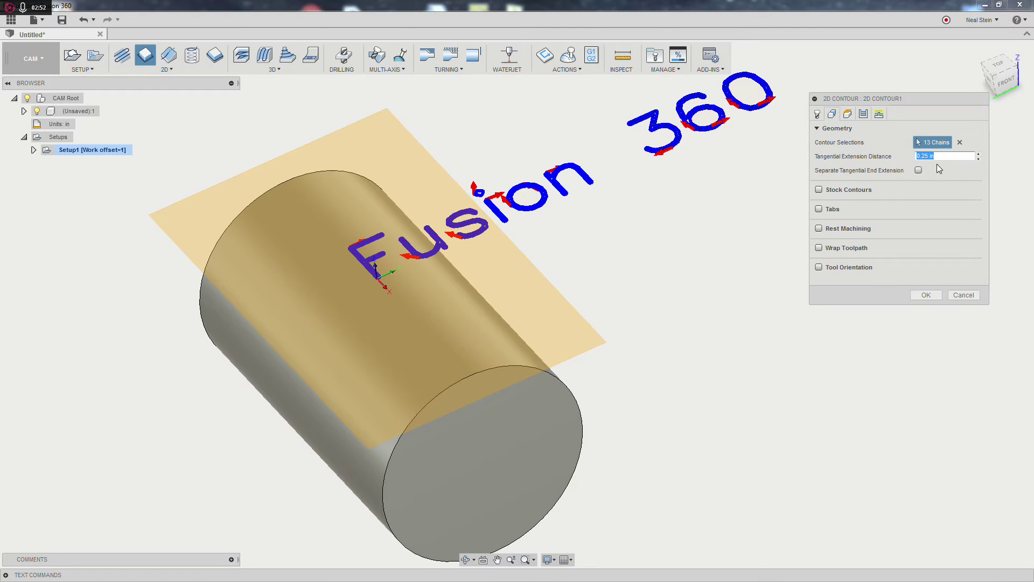
{"action": "type", "text": "0"}
{"action": "left_click", "coordinate": [819, 248]}
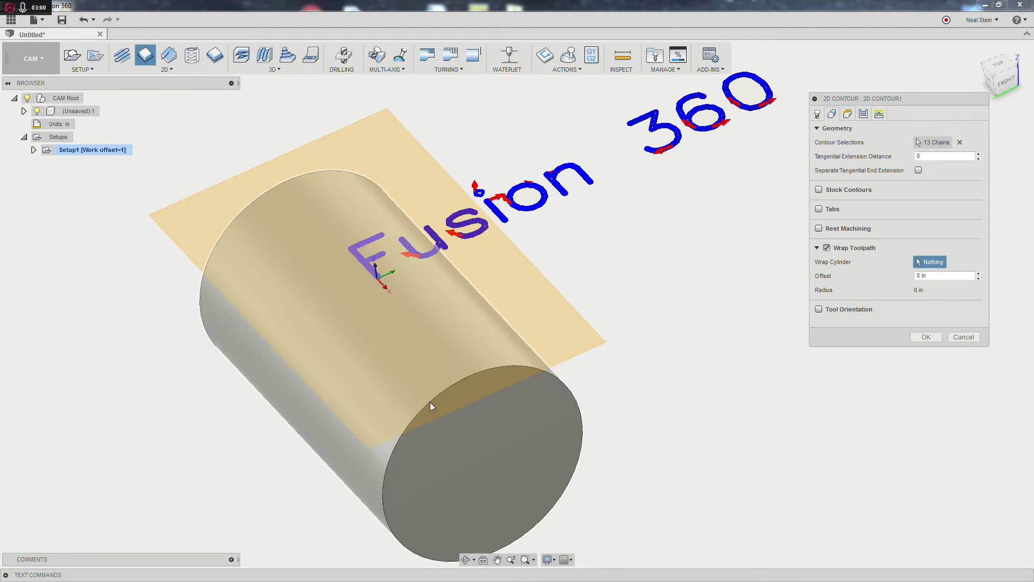
{"action": "middle_click_drag", "start_coordinate": [430, 402], "coordinate": [340, 400], "text": "shift"}
{"action": "left_click", "coordinate": [340, 399]}
{"action": "middle_click_drag", "start_coordinate": [365, 350], "coordinate": [544, 301], "text": "shift"}
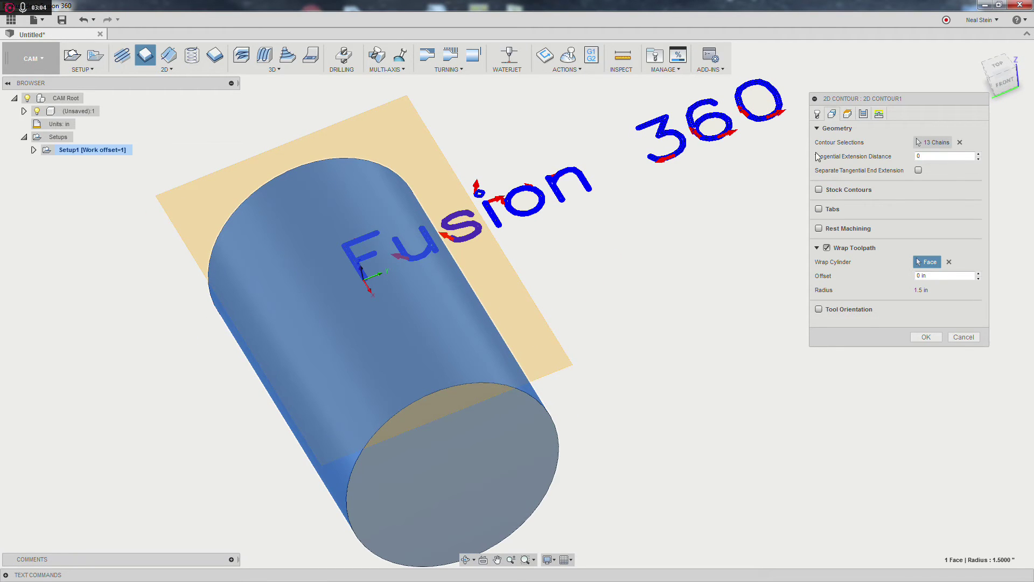
- Reference the top height of the contour operation to a selection, using the cylinder's outer face
{"action": "left_click", "coordinate": [848, 113]}
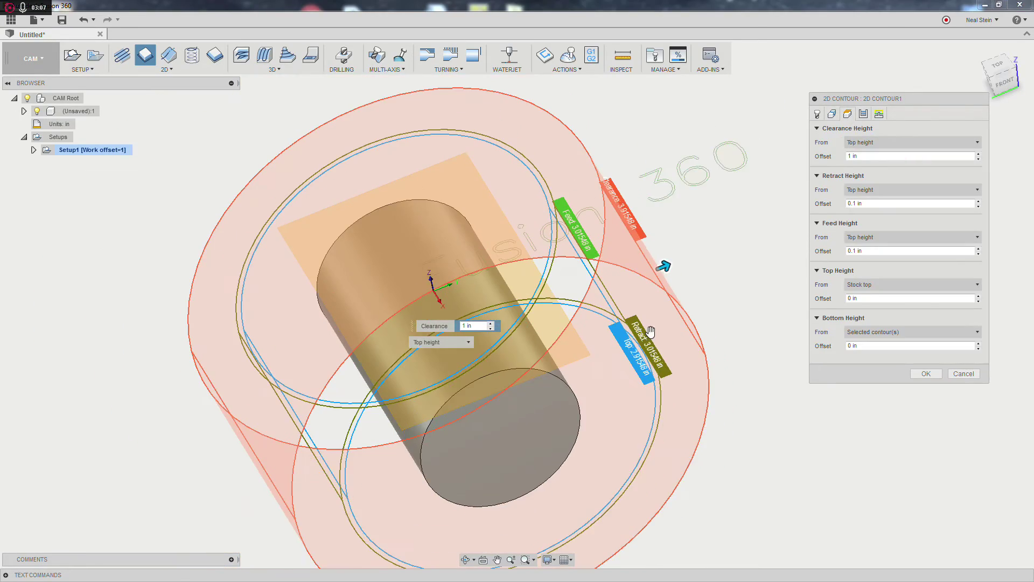
{"action": "middle_click_drag", "start_coordinate": [697, 270], "coordinate": [528, 246], "text": "shift"}
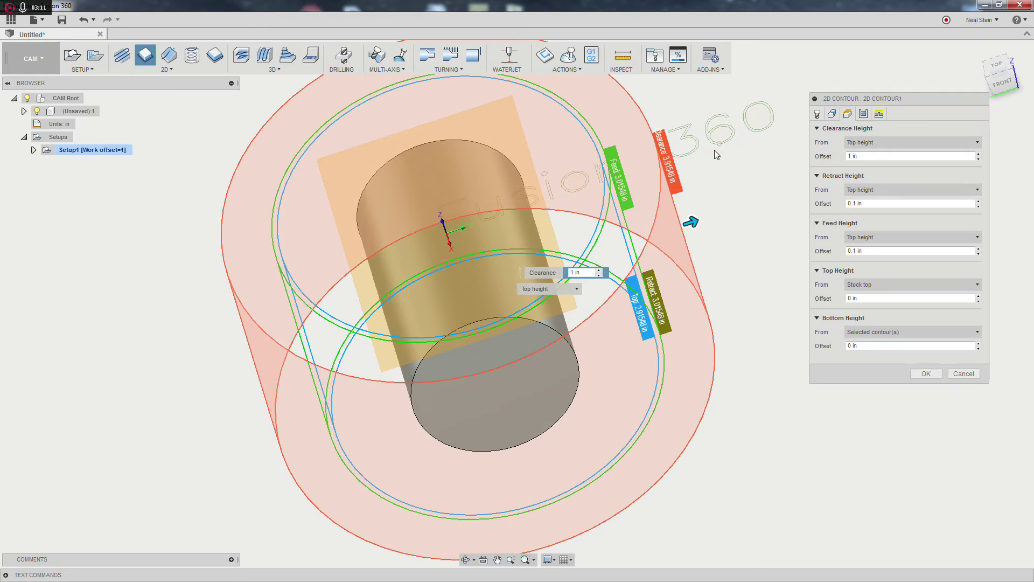
{"action": "middle_click_drag", "start_coordinate": [693, 183], "coordinate": [690, 338], "text": "shift"}
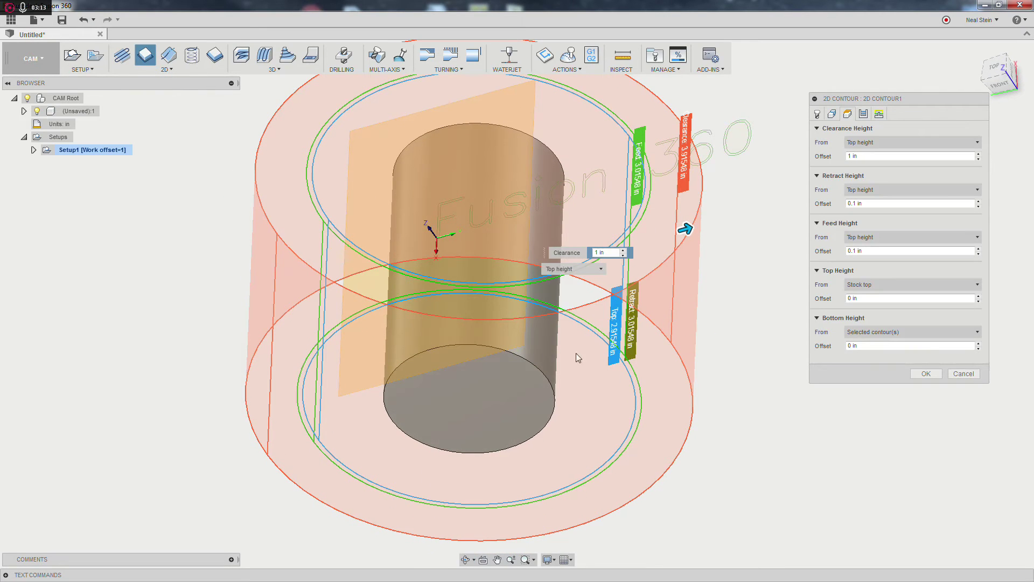
{"action": "left_click", "coordinate": [867, 285]}
{"action": "left_click", "coordinate": [870, 404]}
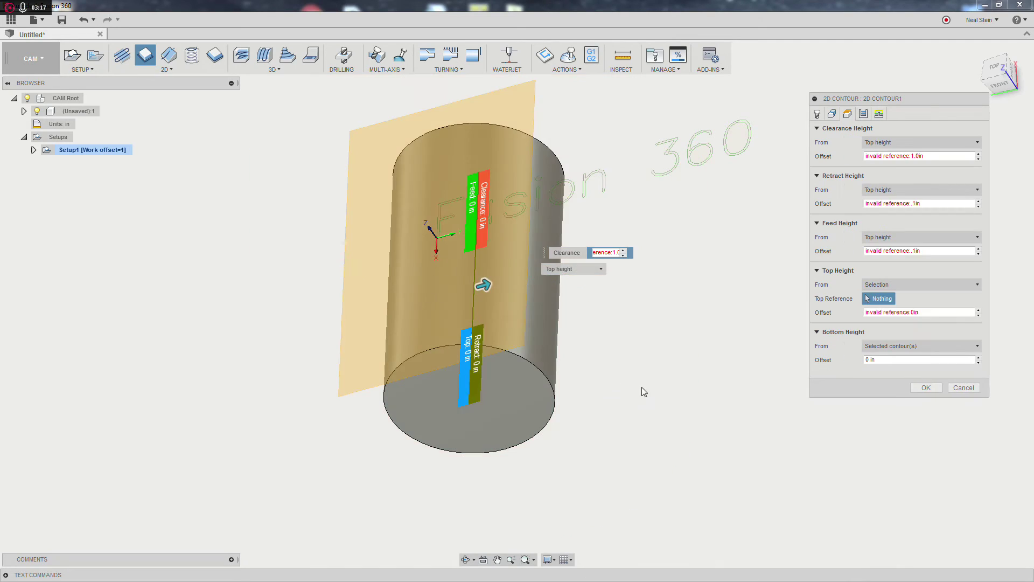
{"action": "left_click", "coordinate": [546, 352]}
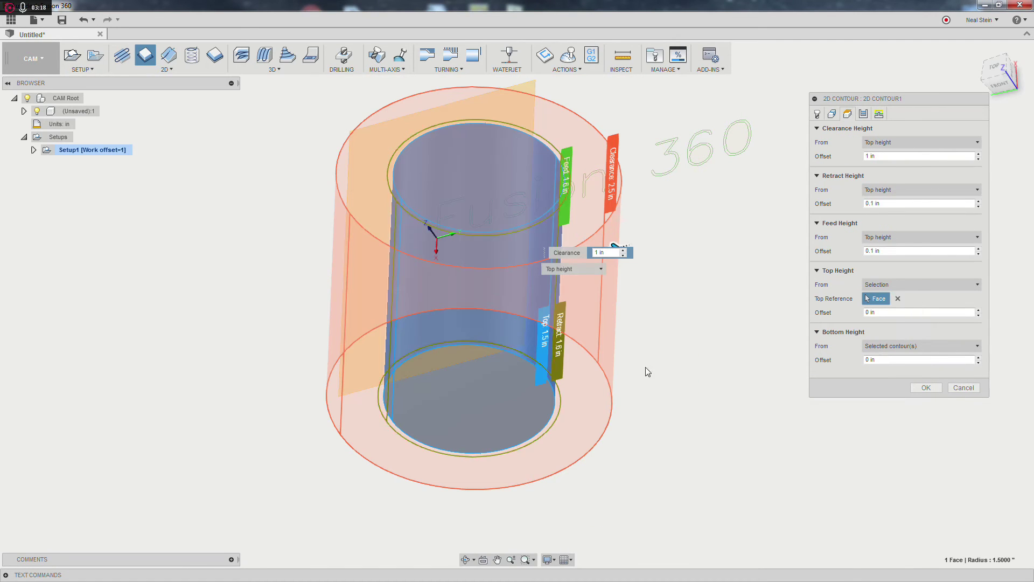
- Reference the bottom height to the cylinder's outer face by selection, with an offset of -0.01 in
{"action": "left_click", "coordinate": [893, 360]}
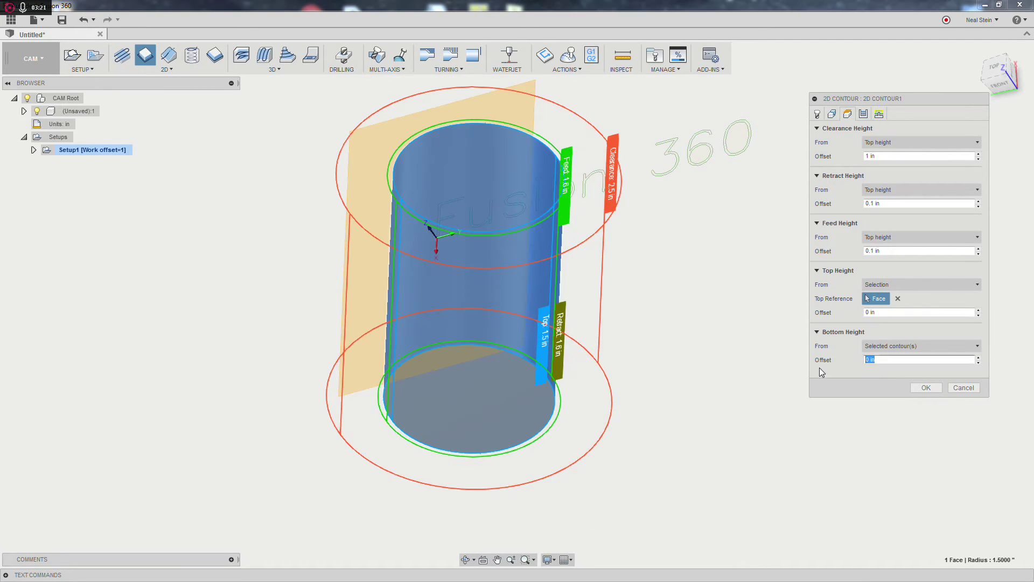
{"action": "type", "text": "-.01"}
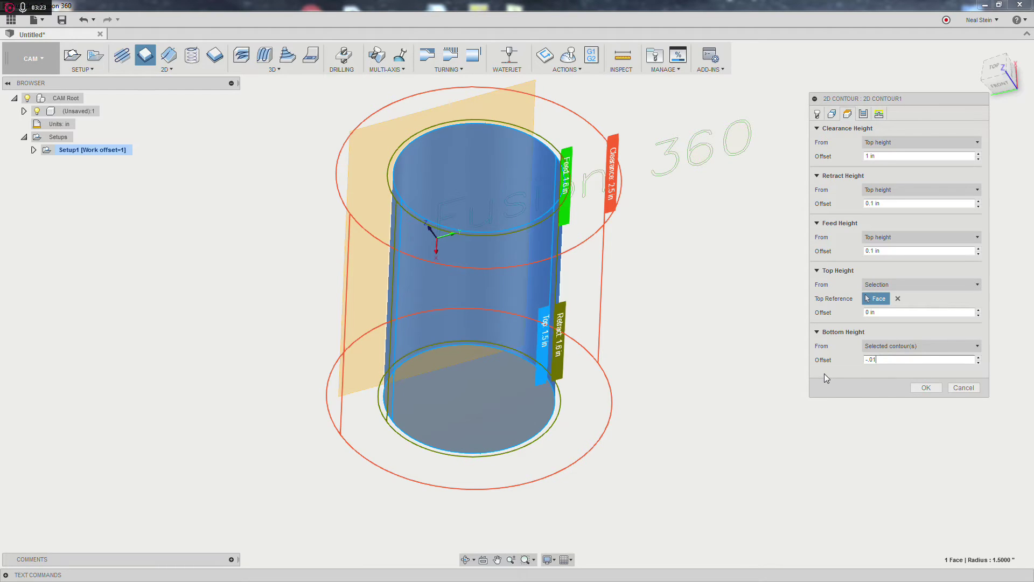
{"action": "left_click", "coordinate": [916, 346]}
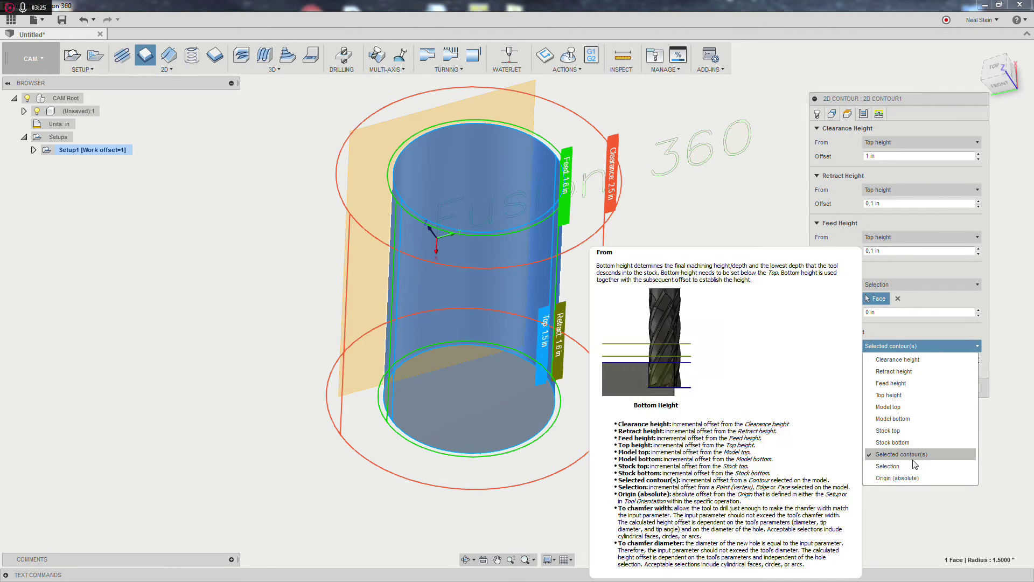
{"action": "left_click", "coordinate": [884, 466]}
{"action": "middle_click_drag", "start_coordinate": [531, 371], "coordinate": [515, 306], "text": "shift"}
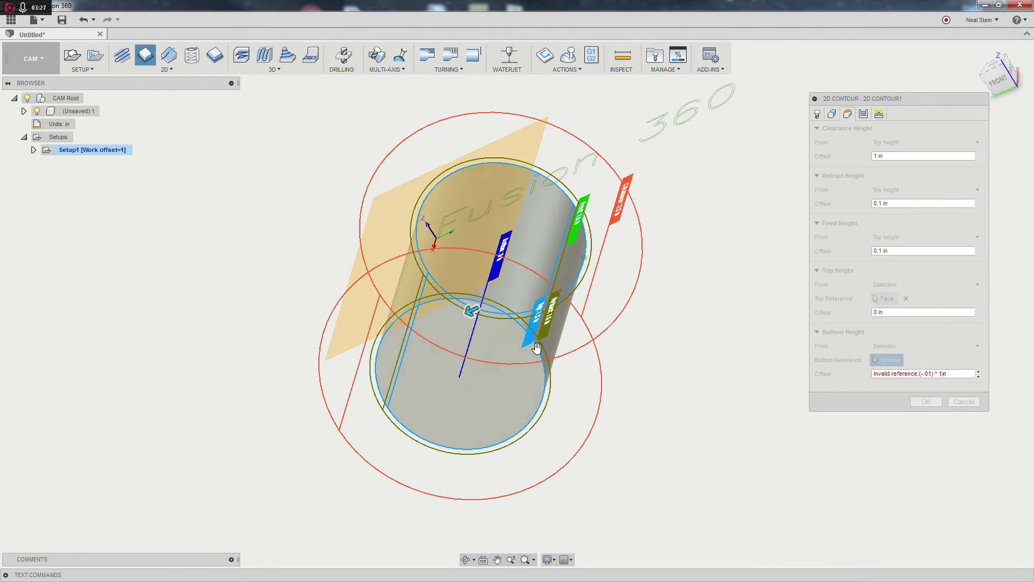
{"action": "left_click", "coordinate": [525, 301]}
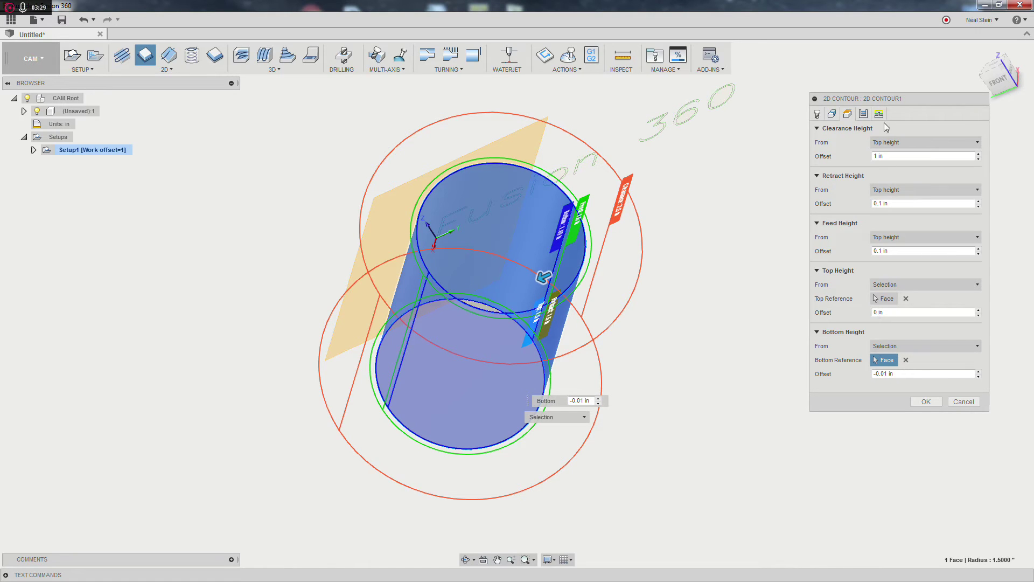
- Set the passes' compensation type to Off and the compensation radius allowance to 0
{"action": "left_click", "coordinate": [863, 115]}
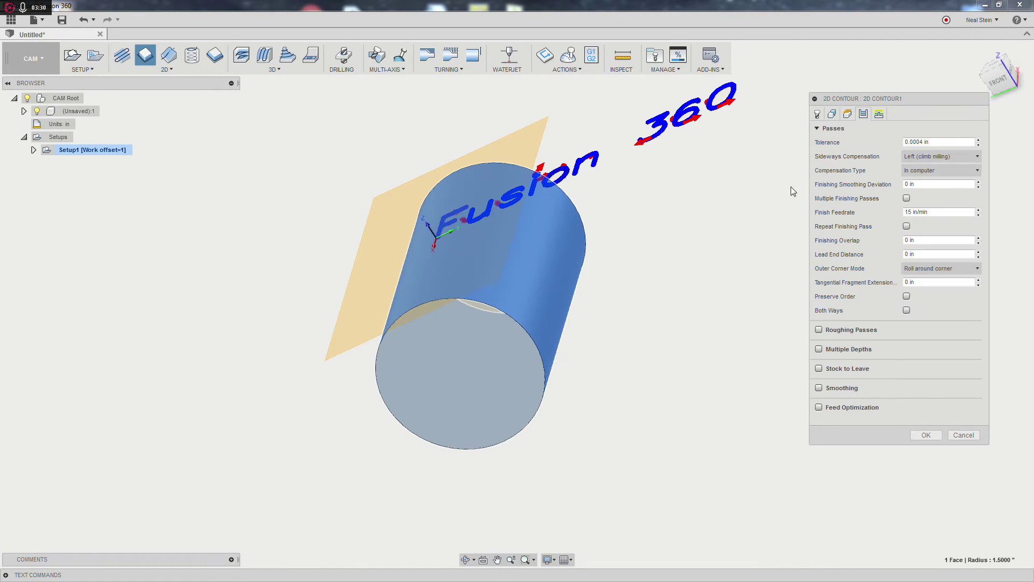
{"action": "left_click", "coordinate": [924, 171]}
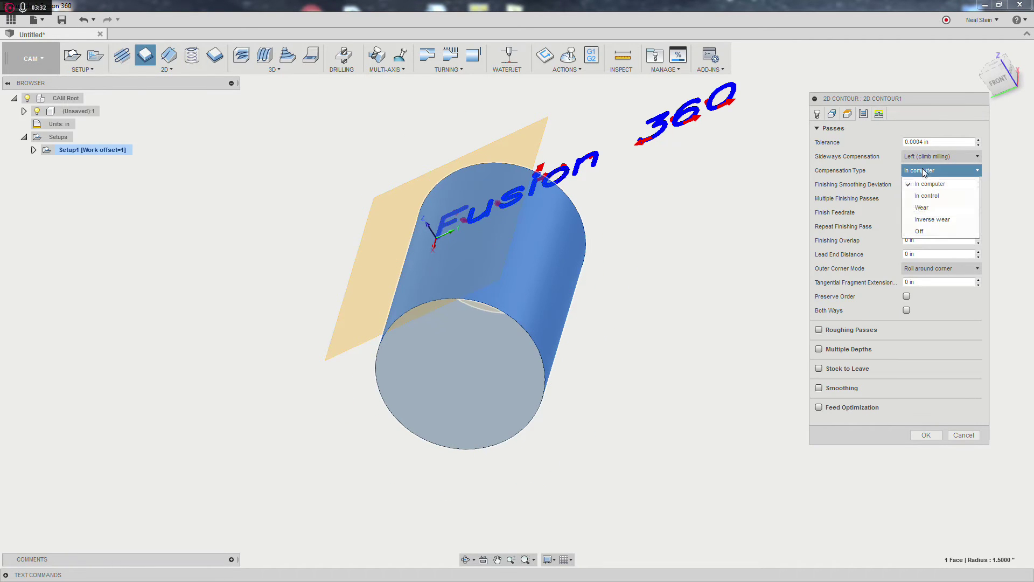
{"action": "left_click", "coordinate": [939, 236]}
{"action": "middle_click_drag", "start_coordinate": [663, 265], "coordinate": [627, 254], "text": "shift"}
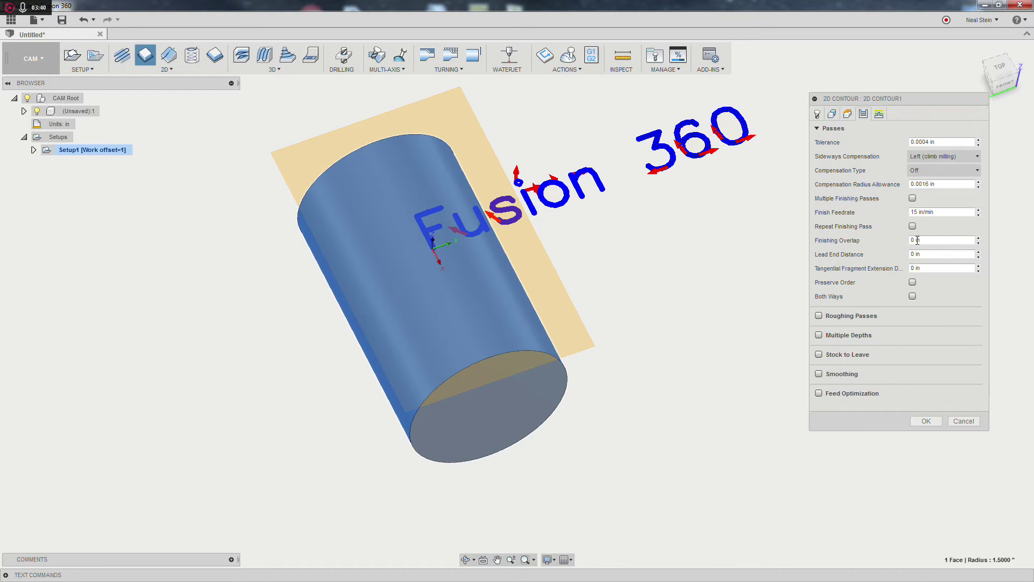
{"action": "left_click", "coordinate": [937, 184]}
{"action": "type", "text": "0"}
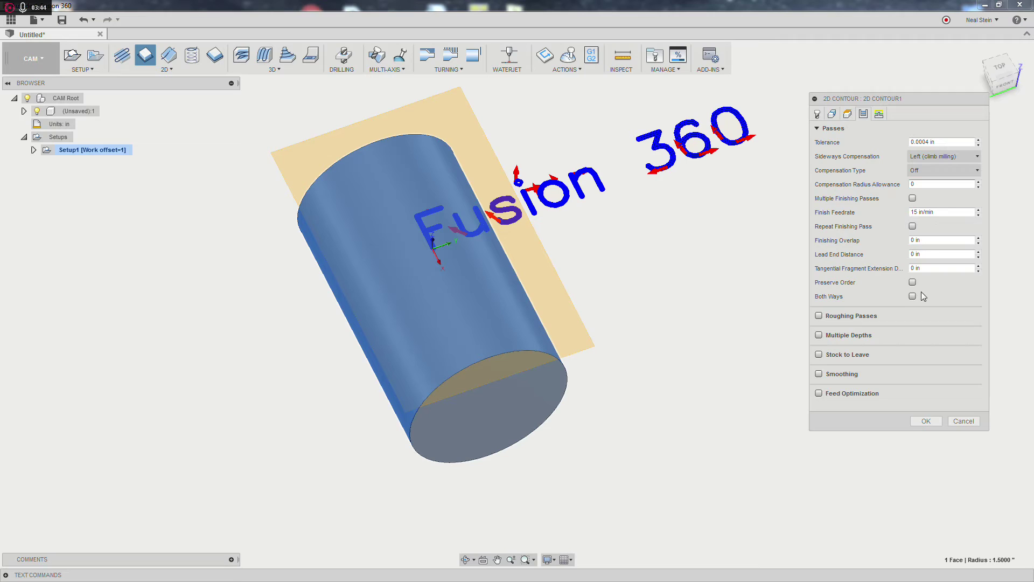
- Disable Keep Tool Down, Lead-In (Entry) and Lead-Out (Exit) in the linking settings
{"action": "left_click", "coordinate": [879, 114]}
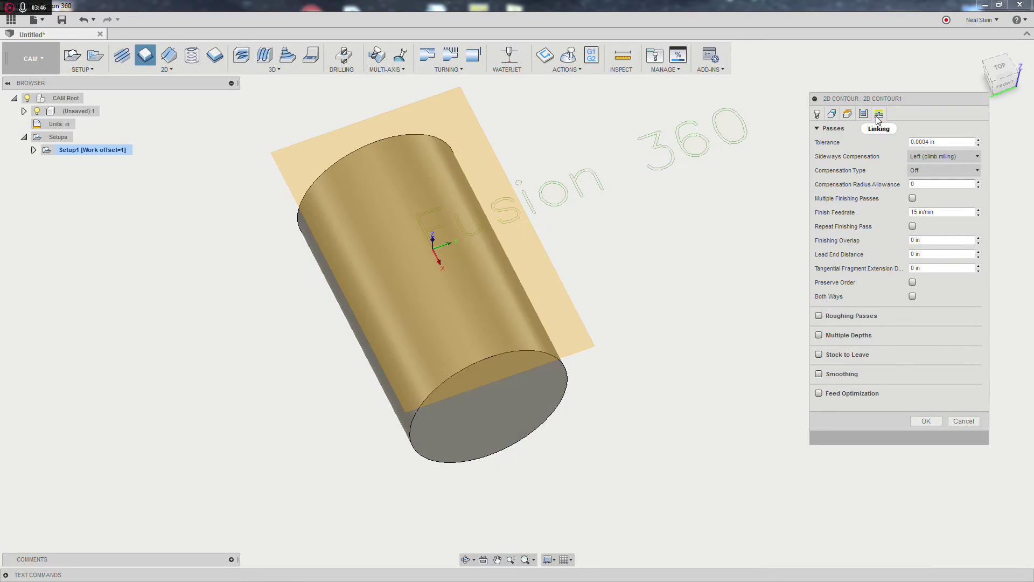
{"action": "left_click", "coordinate": [879, 114]}
{"action": "middle_click_drag", "start_coordinate": [739, 258], "coordinate": [733, 246], "text": "shift"}
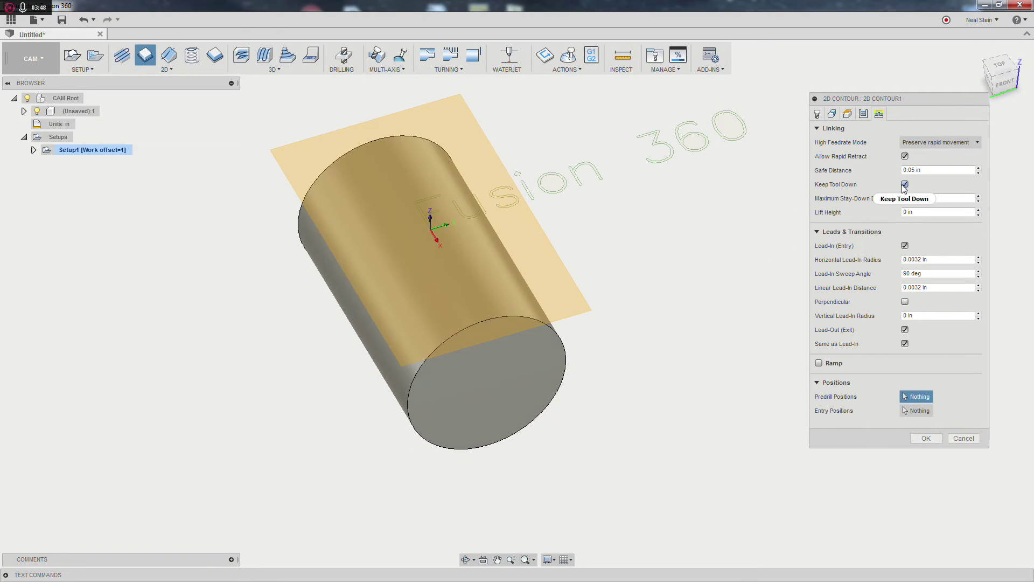
{"action": "left_click", "coordinate": [905, 185]}
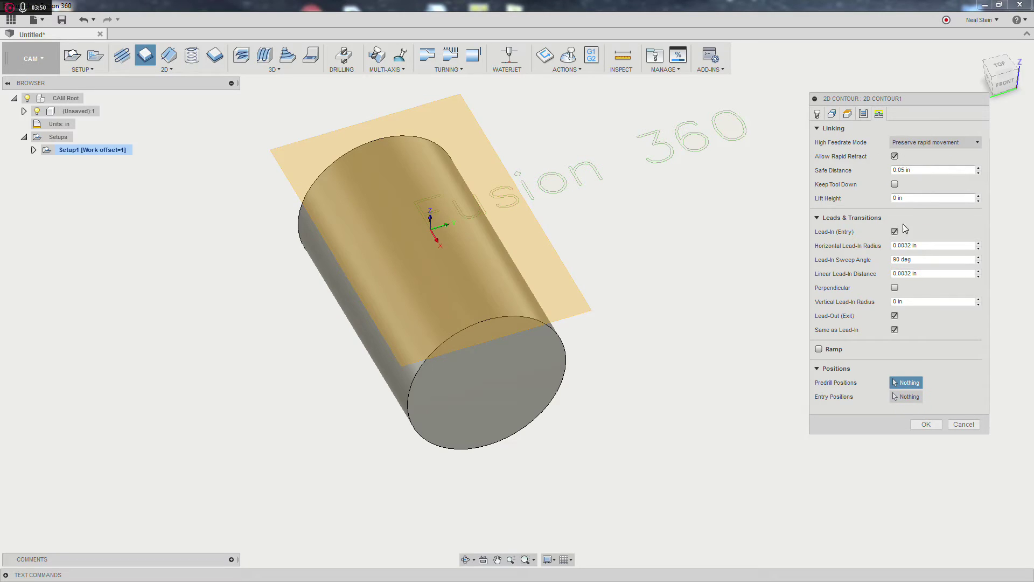
{"action": "left_click", "coordinate": [895, 232]}
{"action": "left_click", "coordinate": [895, 246]}
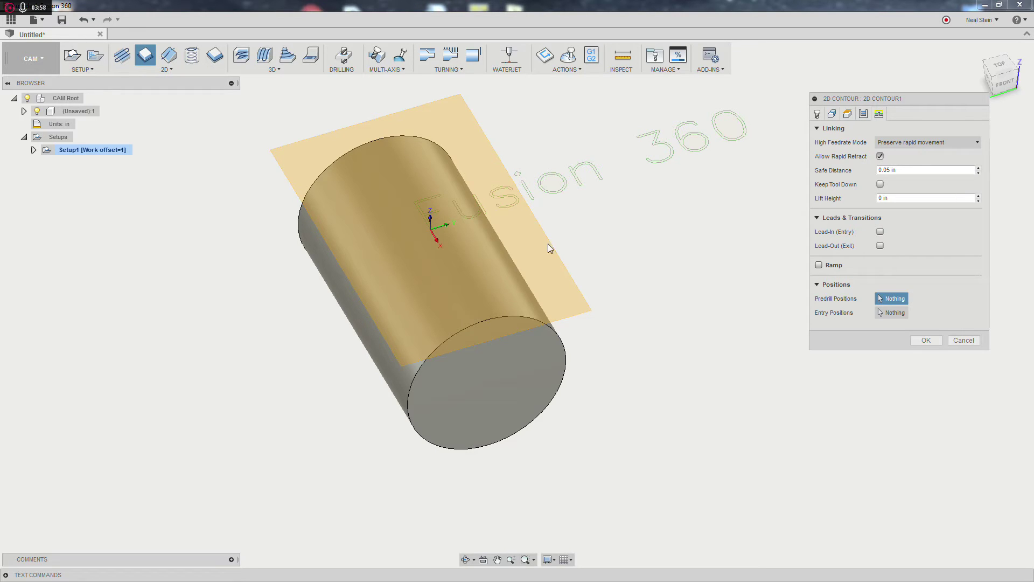
- Set the entry position to the point at the foot of the letter F and accept the 2D Contour operation
{"action": "left_click", "coordinate": [883, 312]}
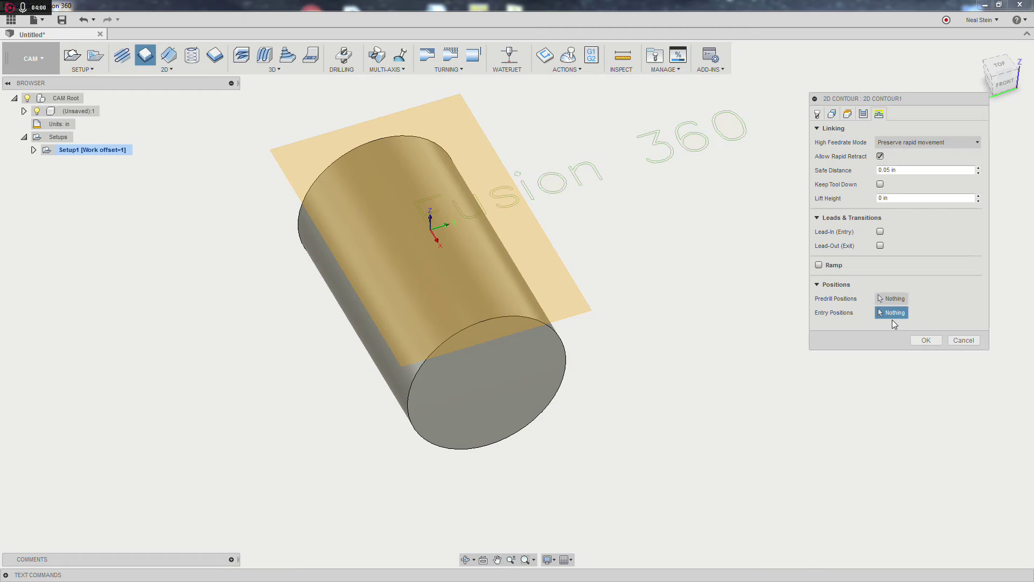
{"action": "scroll", "coordinate": [425, 254], "scroll_direction": "up", "scroll_amount": 2}
{"action": "scroll", "coordinate": [434, 226], "scroll_direction": "up", "scroll_amount": 2}
{"action": "left_click", "coordinate": [431, 215]}
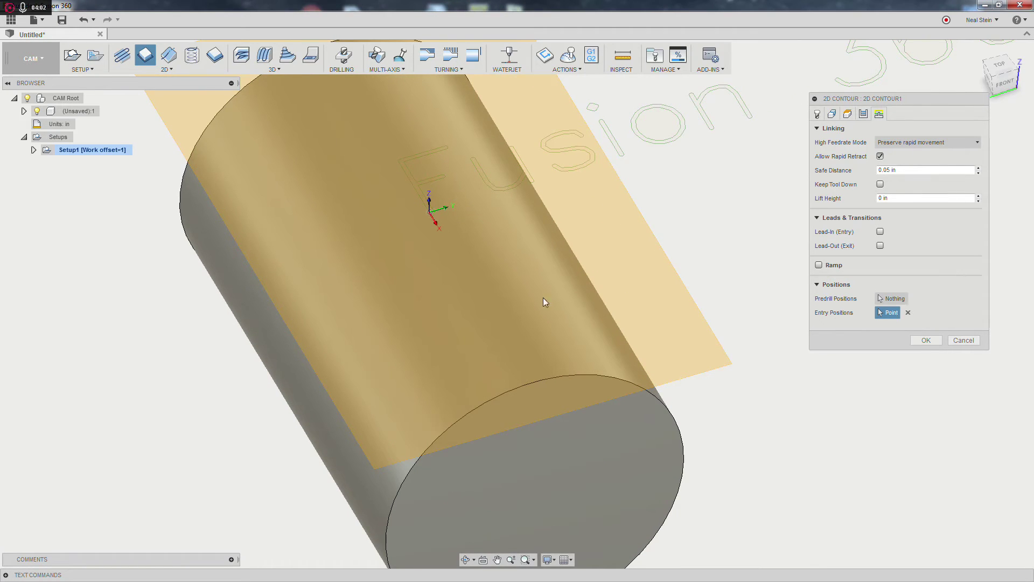
{"action": "scroll", "coordinate": [705, 304], "scroll_direction": "down", "scroll_amount": 3}
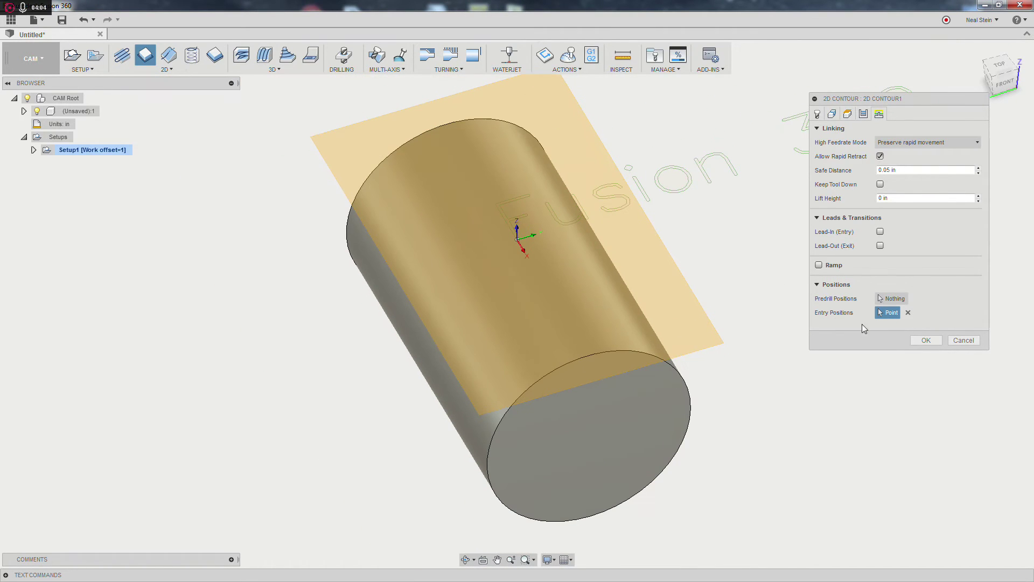
{"action": "left_click", "coordinate": [926, 340]}
- Hide the model component and inspect the generated text toolpath from several angles
{"action": "middle_click_drag", "start_coordinate": [261, 222], "coordinate": [99, 180], "text": "shift"}
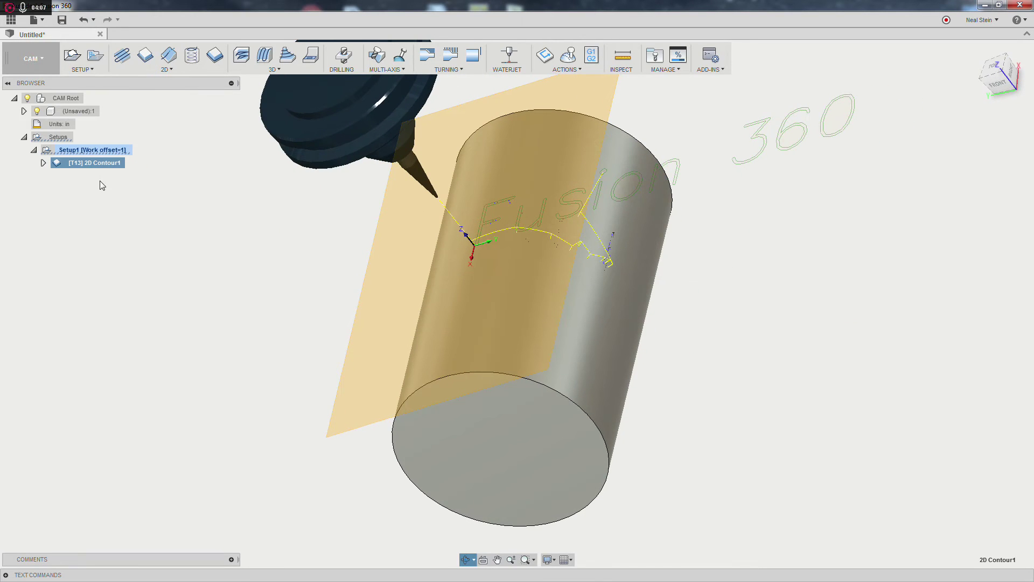
{"action": "left_click", "coordinate": [37, 111]}
{"action": "middle_click_drag", "start_coordinate": [233, 187], "coordinate": [312, 226], "text": "shift"}
{"action": "middle_click_drag", "start_coordinate": [492, 270], "coordinate": [581, 247], "text": "shift"}
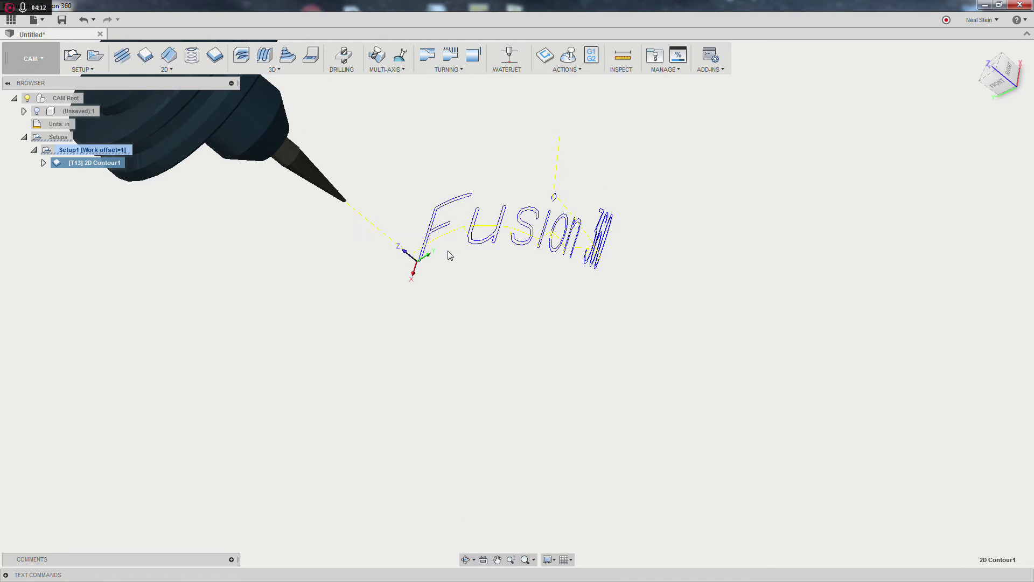
{"action": "middle_click_drag", "start_coordinate": [517, 261], "coordinate": [515, 276], "text": "shift"}
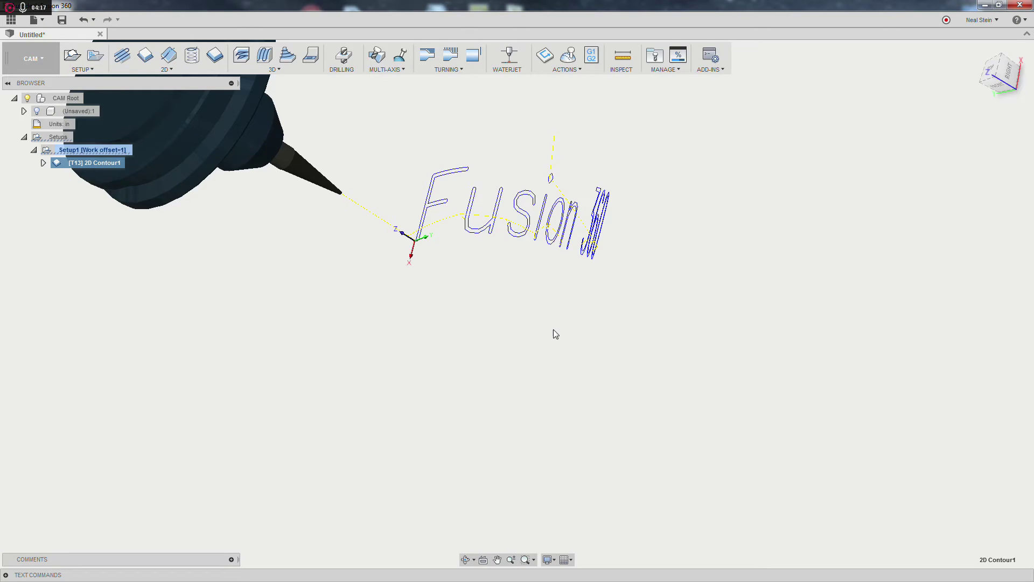
{"action": "middle_click_drag", "start_coordinate": [554, 334], "coordinate": [524, 226], "text": "shift"}
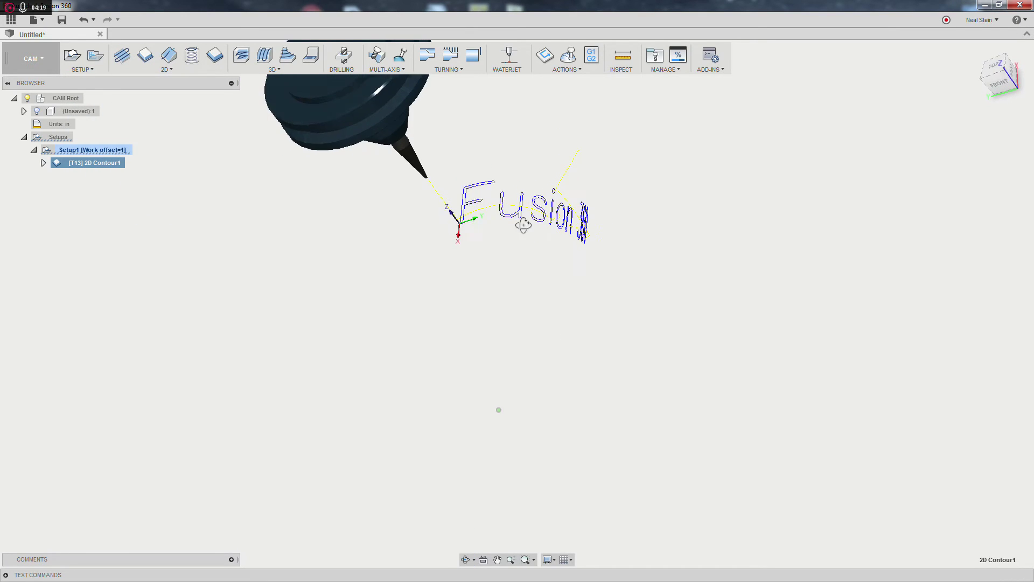
- Simulate the 2D Contour operation on the stock, watch the letters being engraved, and close the simulation
{"action": "left_click", "coordinate": [570, 58]}
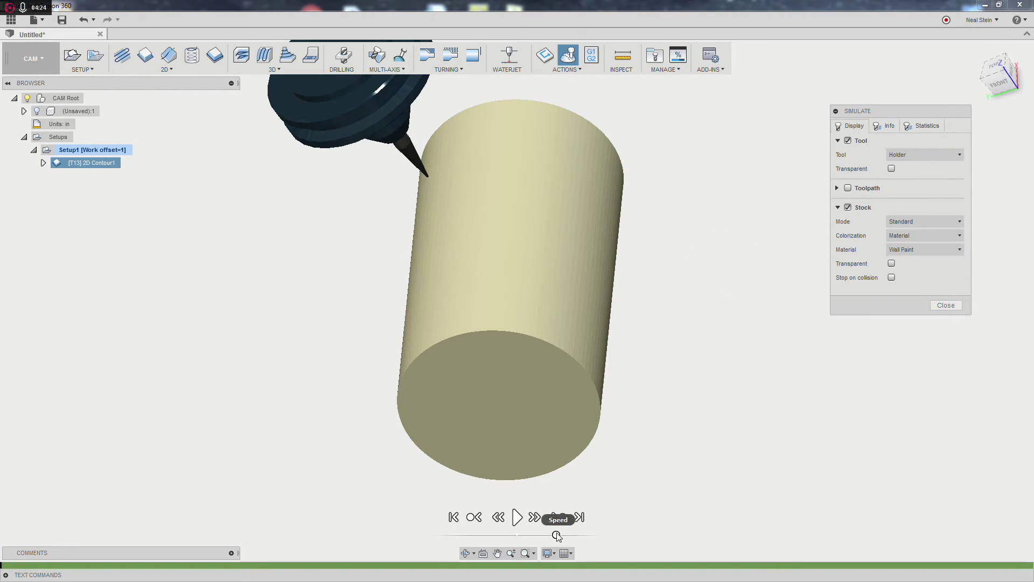
{"action": "left_click_drag", "start_coordinate": [557, 536], "coordinate": [549, 535]}
{"action": "left_click", "coordinate": [517, 517]}
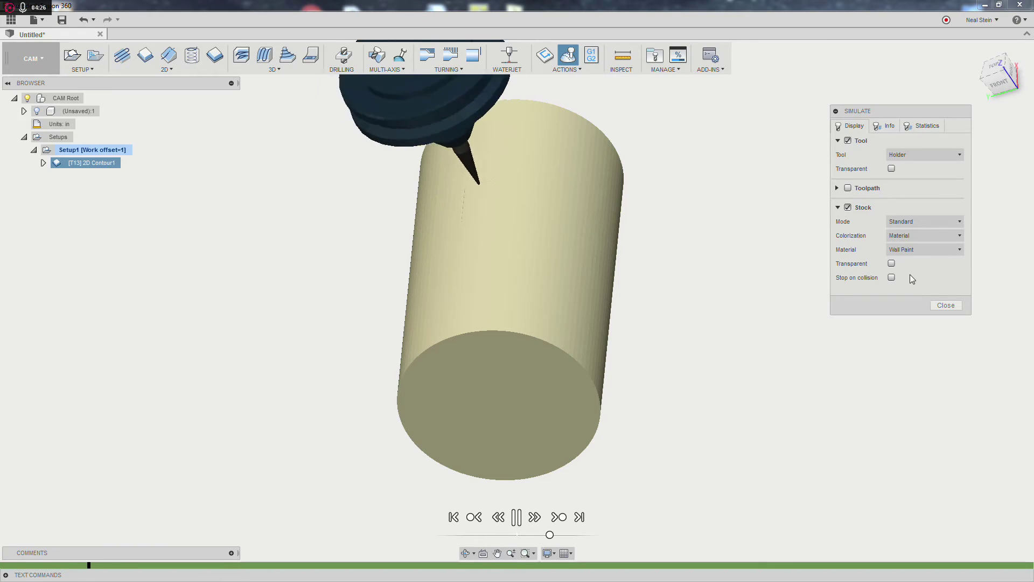
{"action": "scroll", "coordinate": [558, 224], "scroll_direction": "up", "scroll_amount": 5}
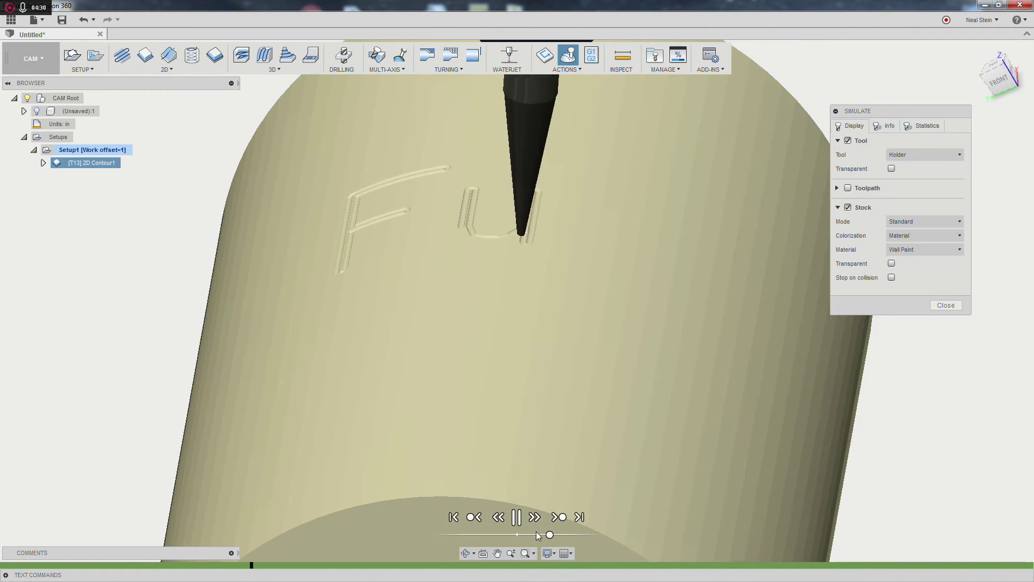
{"action": "left_click_drag", "start_coordinate": [549, 535], "coordinate": [582, 534]}
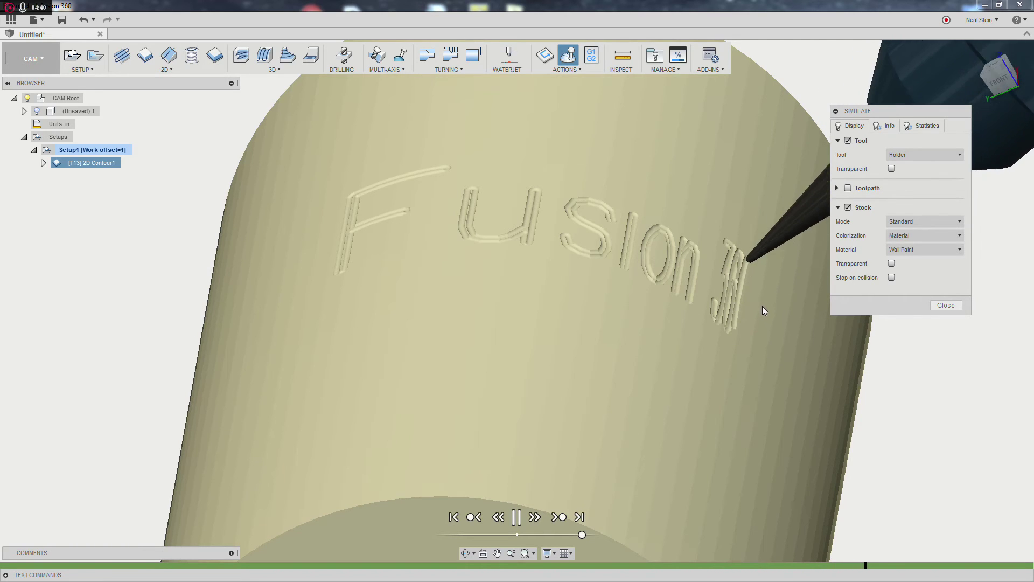
{"action": "left_click", "coordinate": [946, 306]}
- Use Compare and Edit on the 2D Contour operation to set Unwrap Geometry to No, and regenerate the toolpath
{"action": "middle_click_drag", "start_coordinate": [611, 292], "coordinate": [538, 286], "text": "shift"}
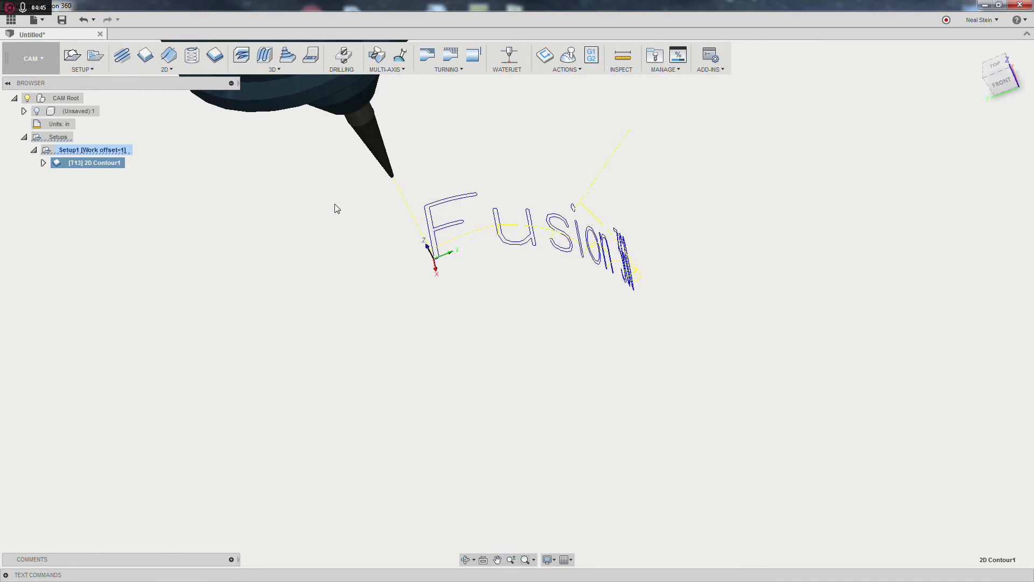
{"action": "right_click", "coordinate": [119, 164]}
{"action": "left_click", "coordinate": [140, 178]}
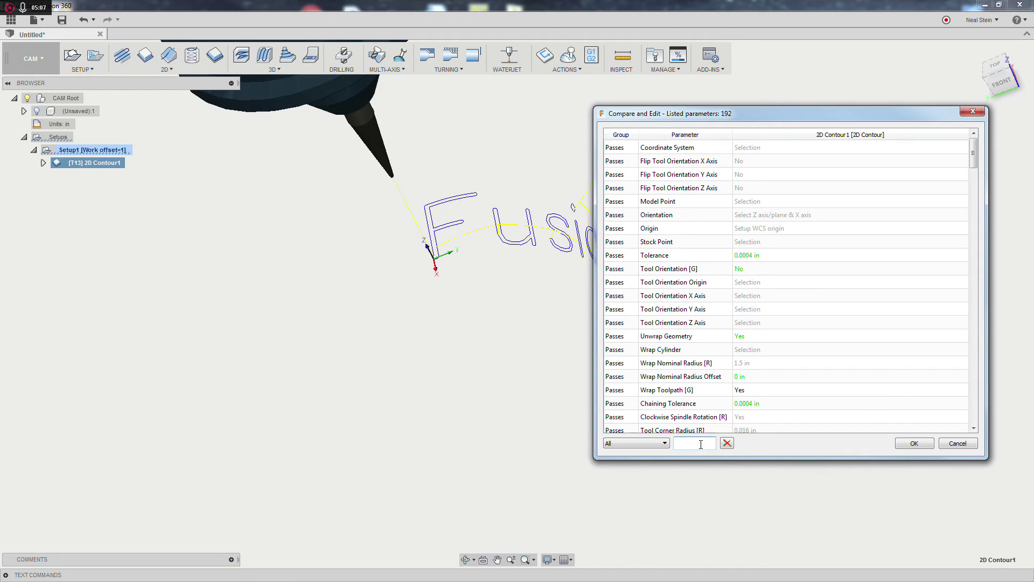
{"action": "type", "text": "unwrap"}
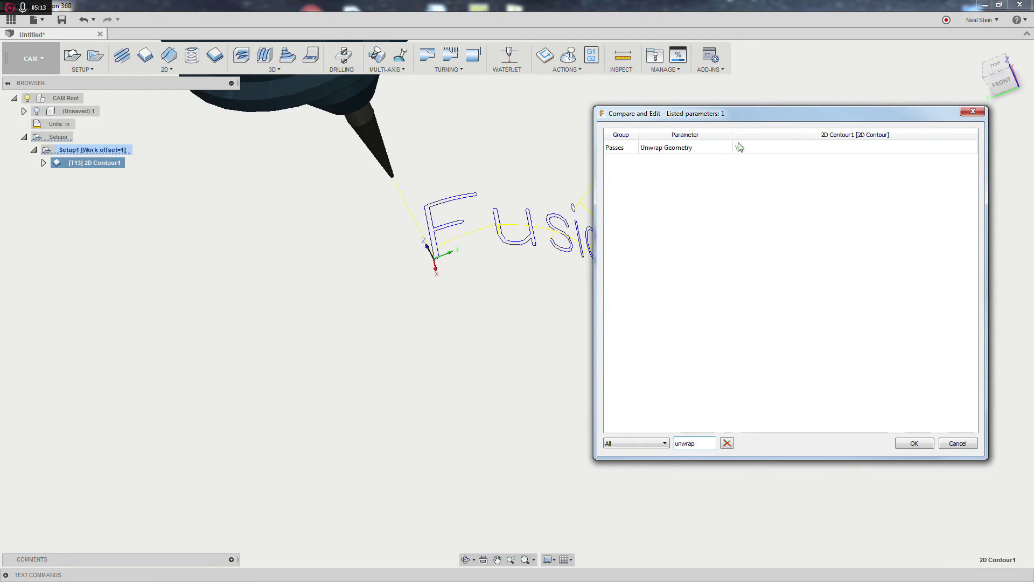
{"action": "left_click", "coordinate": [739, 147]}
{"action": "left_click", "coordinate": [754, 162]}
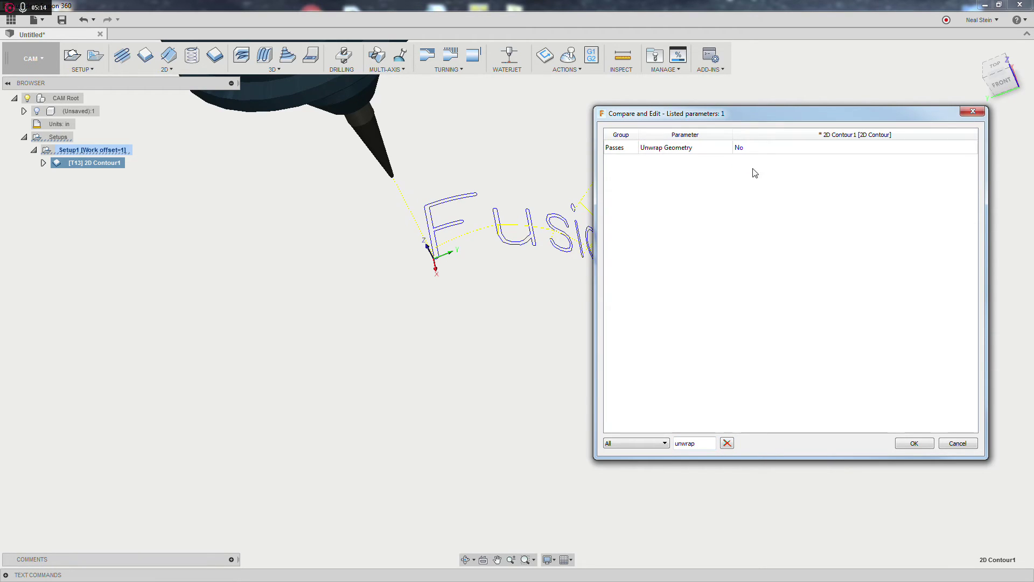
{"action": "left_click", "coordinate": [914, 443]}
{"action": "left_click", "coordinate": [570, 354]}
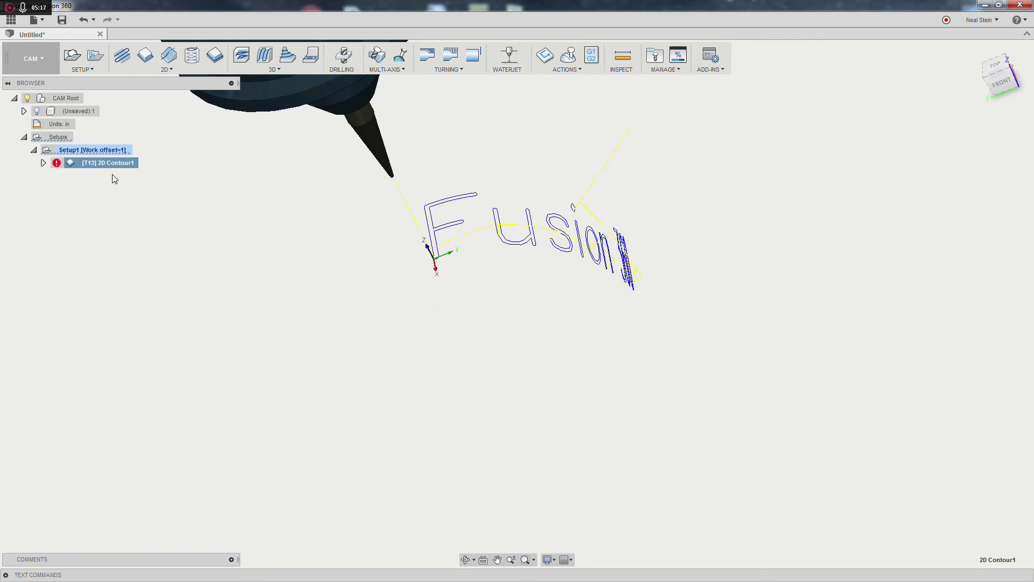
{"action": "middle_click_drag", "start_coordinate": [350, 231], "coordinate": [276, 228], "text": "shift"}
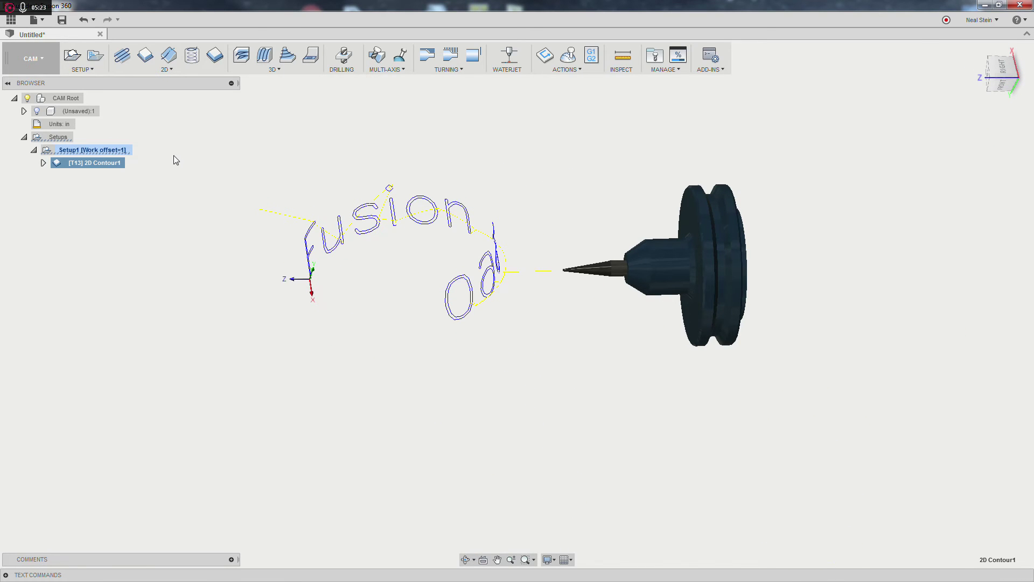
- Keep the valid 2D Contour toolpath and simulate the operation on the stock, watching the text being engraved around the cylinder
{"action": "left_click", "coordinate": [545, 54]}
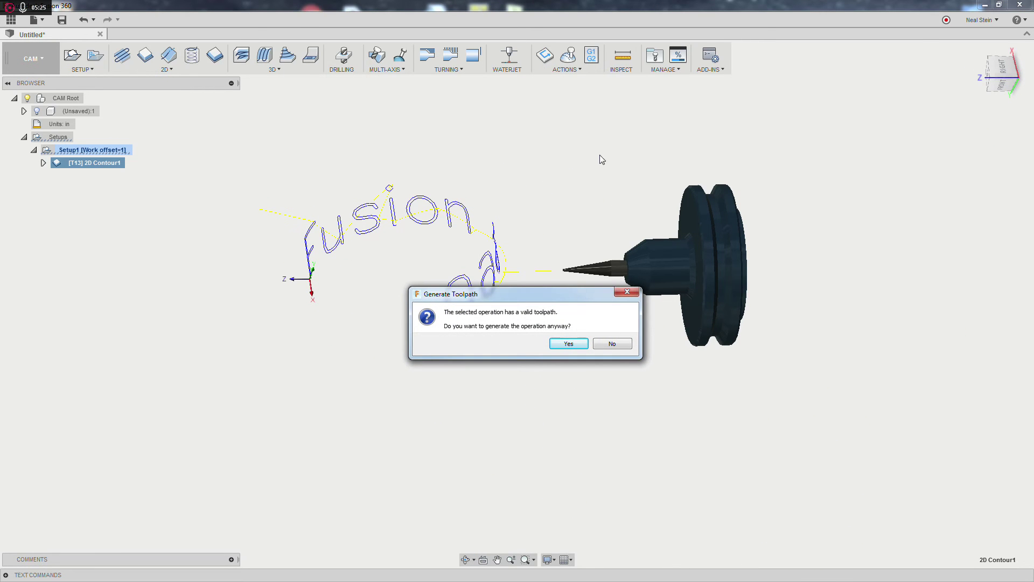
{"action": "left_click", "coordinate": [620, 343]}
{"action": "left_click", "coordinate": [568, 55]}
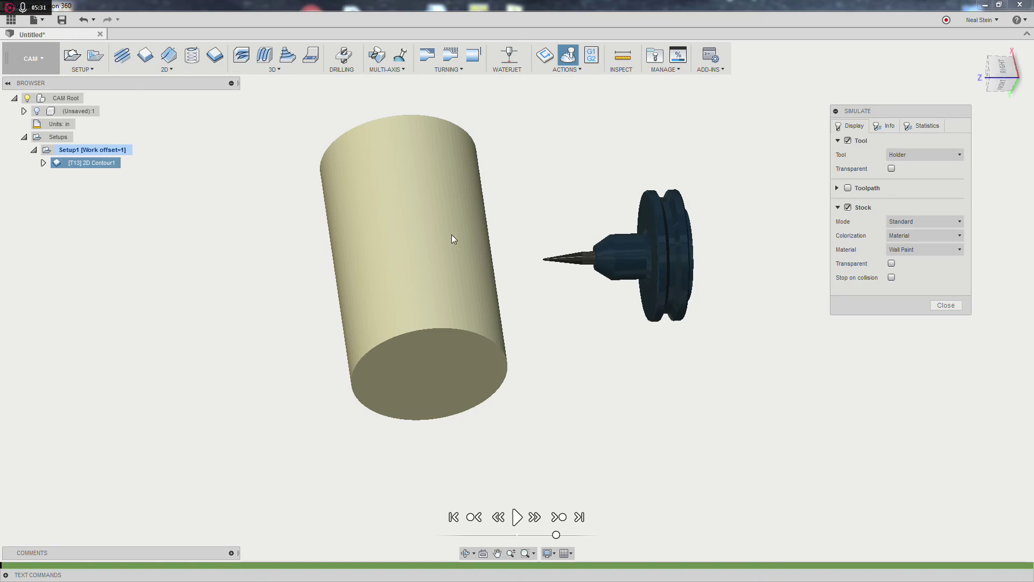
{"action": "middle_click_drag", "start_coordinate": [451, 239], "coordinate": [484, 226], "text": "shift"}
{"action": "left_click", "coordinate": [516, 517]}
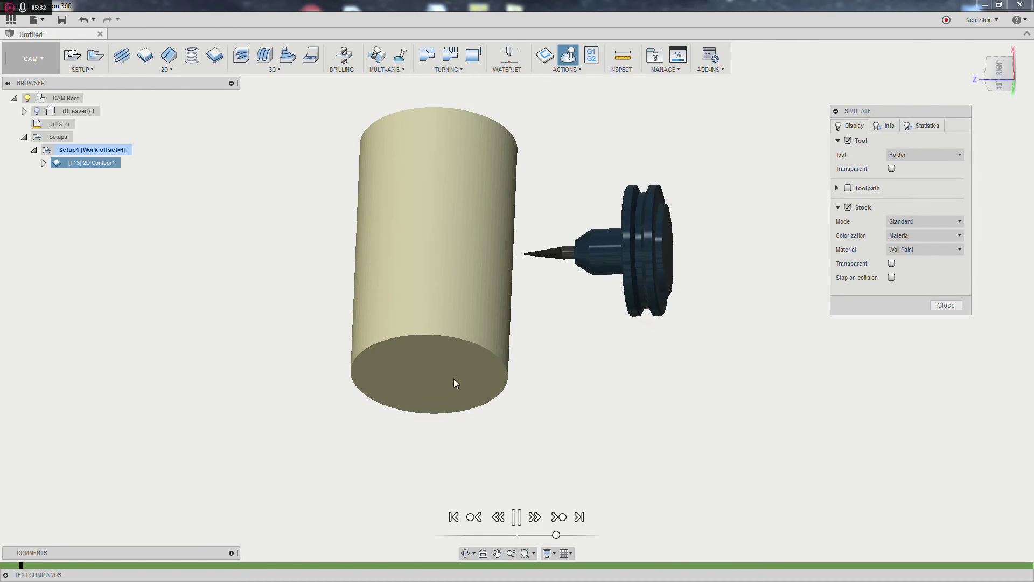
{"action": "middle_click_drag", "start_coordinate": [454, 383], "coordinate": [410, 305], "text": "shift"}
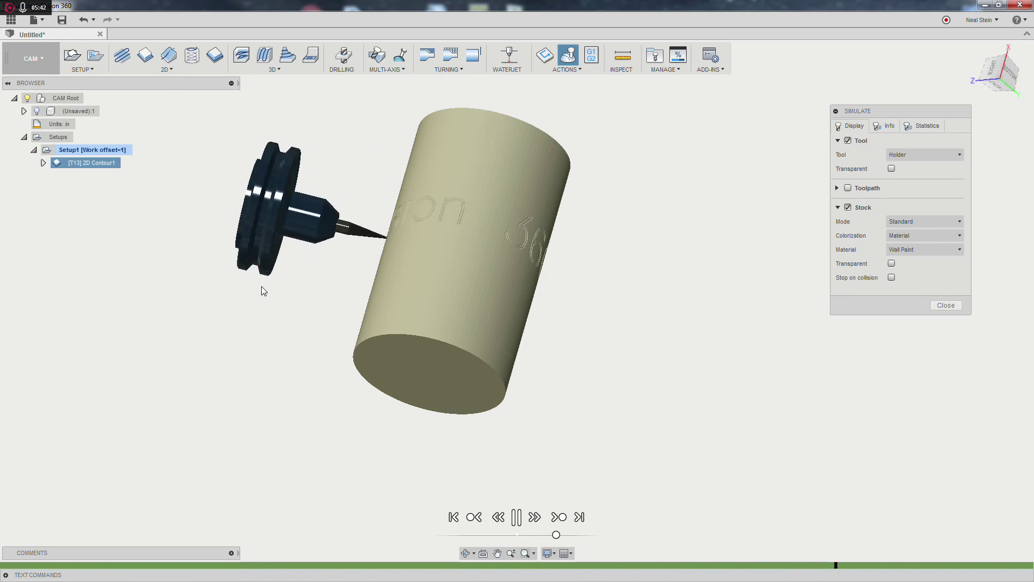
{"action": "middle_click_drag", "start_coordinate": [350, 254], "coordinate": [376, 269], "text": "shift"}
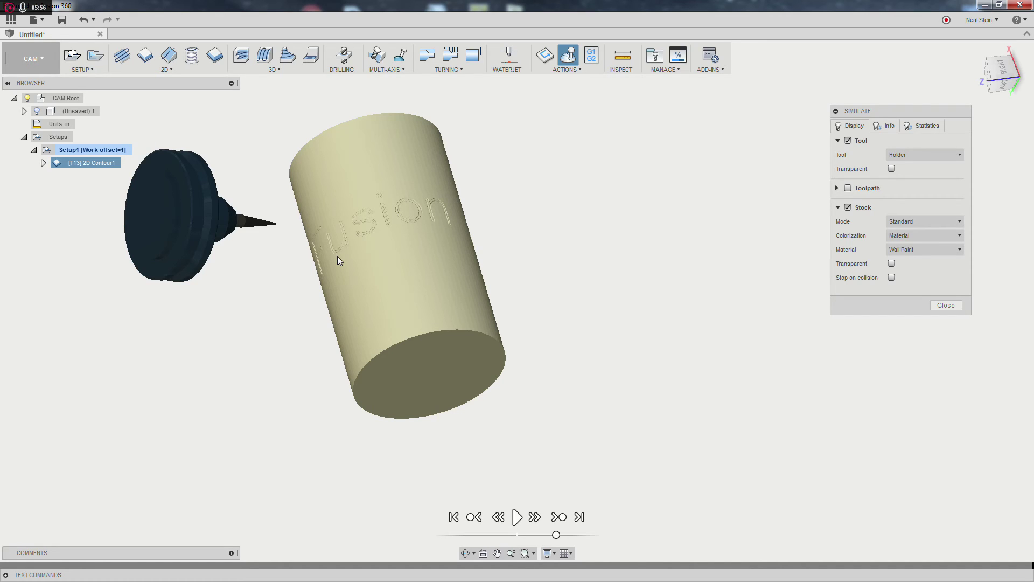
- Examine the engraved "Fusion 360" text around the simulated cylinder, checking the letter shapes and spacing up close from several sides
{"action": "middle_click_drag", "start_coordinate": [324, 221], "coordinate": [342, 261], "text": "shift"}
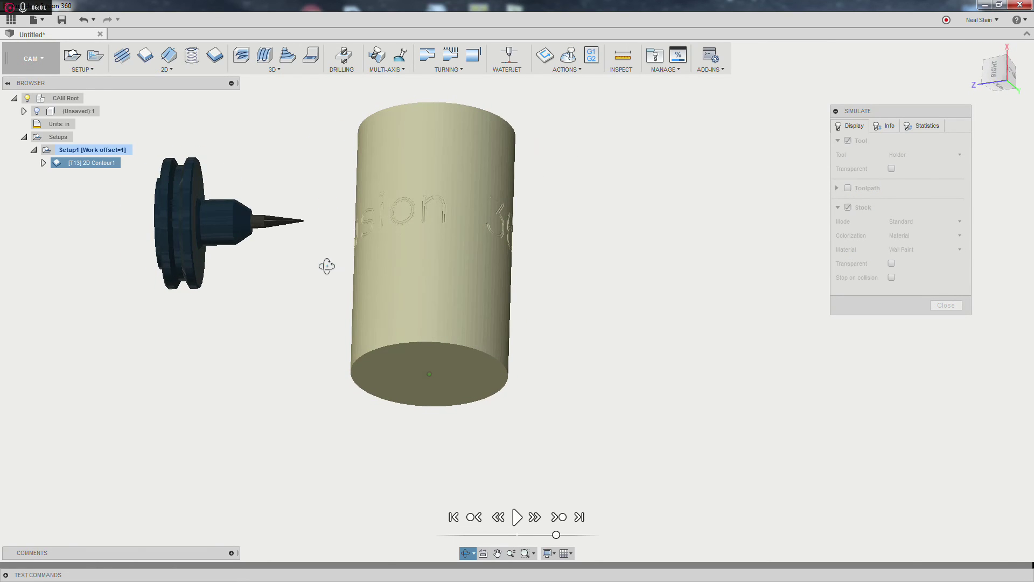
{"action": "middle_click_drag", "start_coordinate": [327, 266], "coordinate": [330, 271], "text": "shift"}
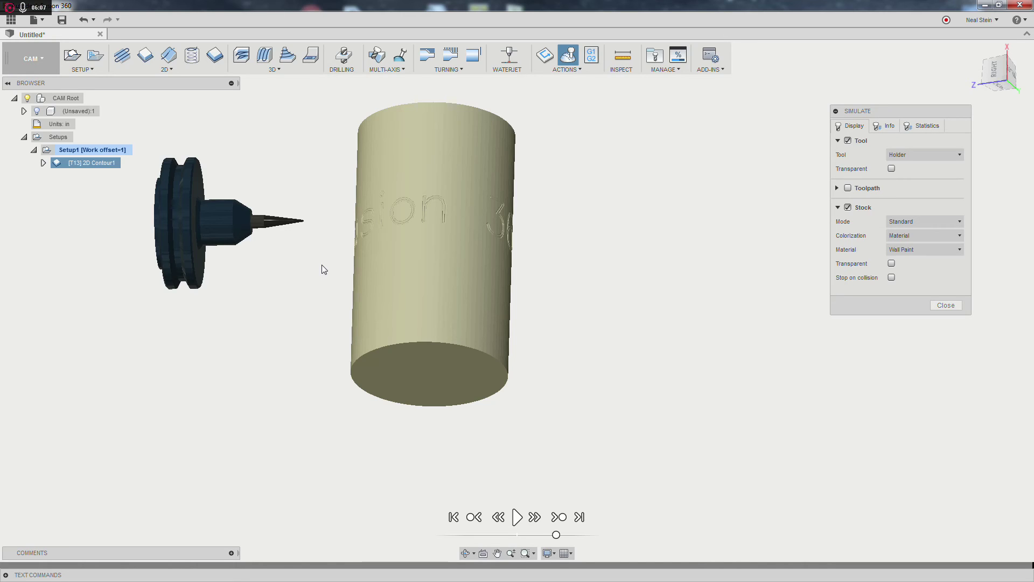
{"action": "middle_click_drag", "start_coordinate": [332, 287], "coordinate": [359, 264], "text": "shift"}
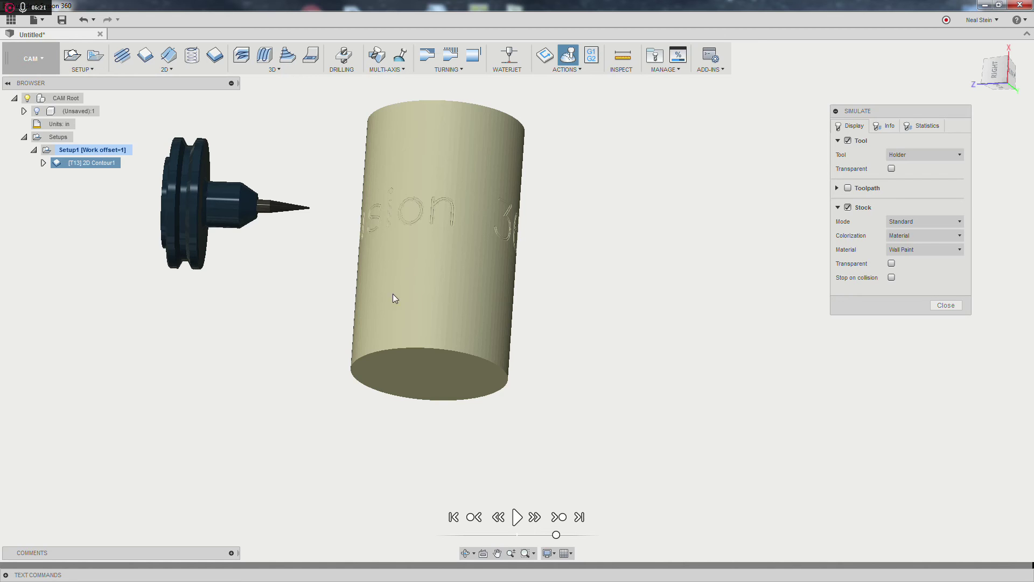
{"action": "middle_click_drag", "start_coordinate": [413, 276], "coordinate": [431, 232], "text": "shift"}
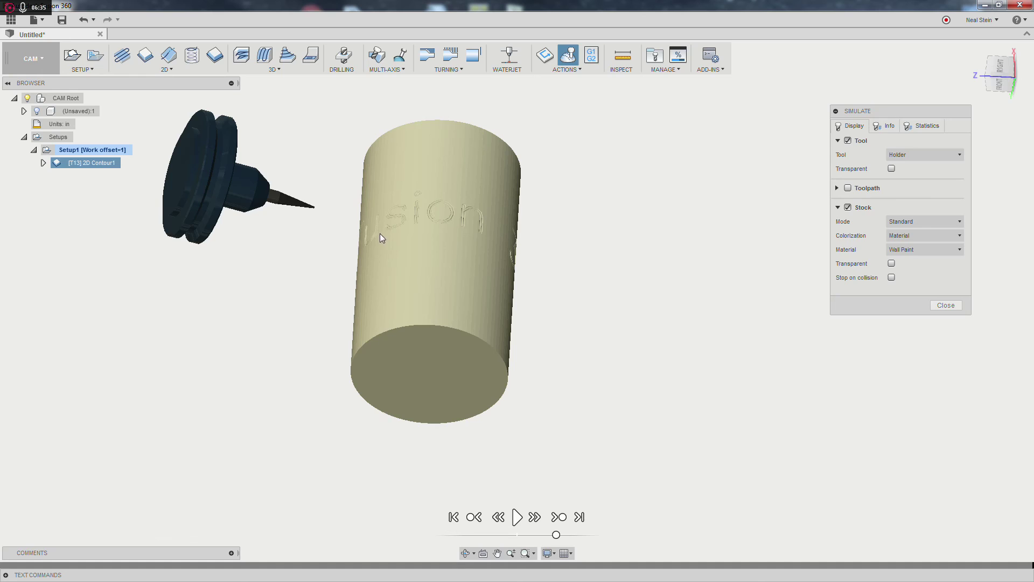
{"action": "middle_click_drag", "start_coordinate": [381, 237], "coordinate": [416, 242], "text": "shift"}
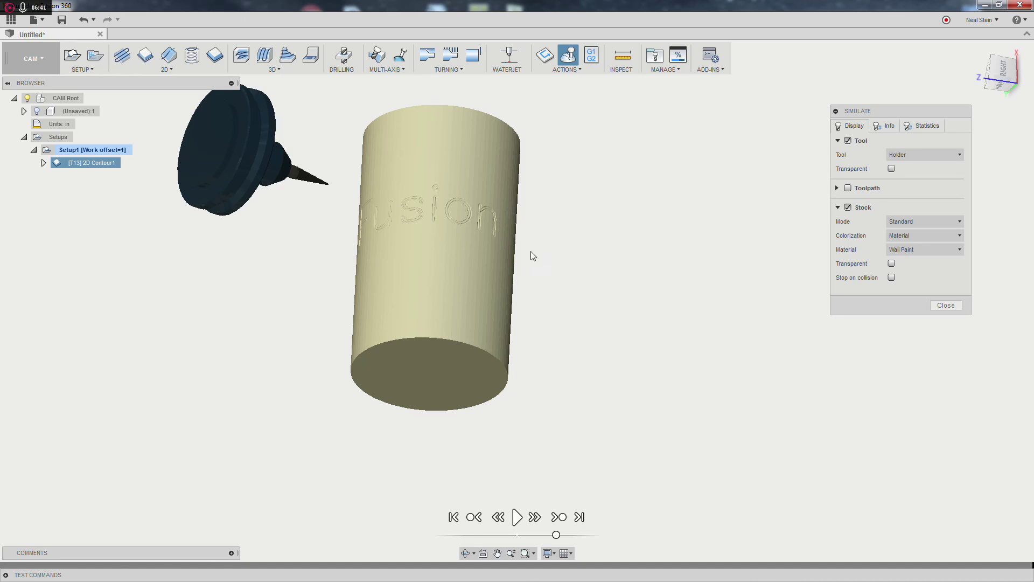
{"action": "scroll", "coordinate": [477, 257], "scroll_direction": "up", "scroll_amount": 5}
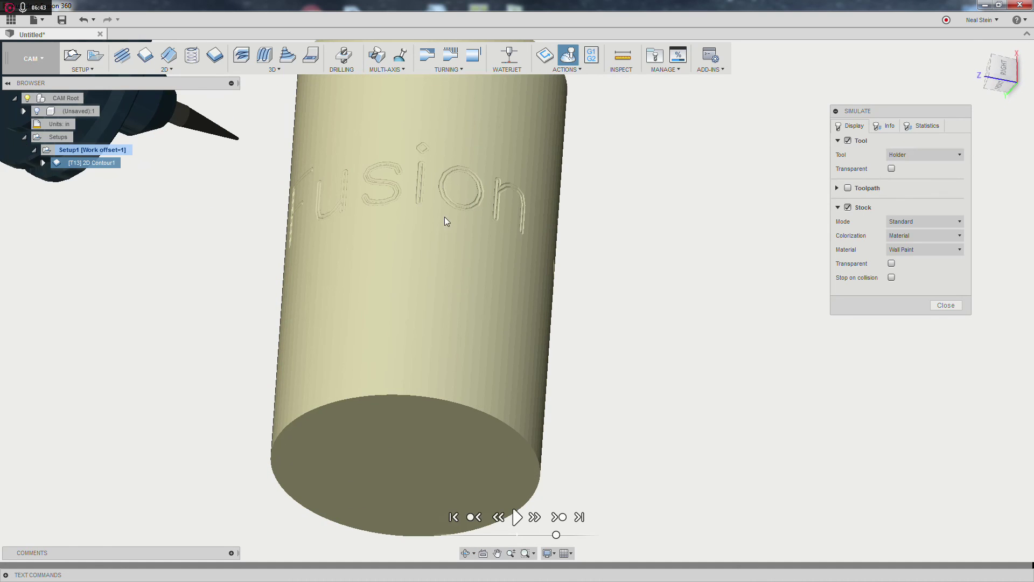
{"action": "middle_click_drag", "start_coordinate": [444, 217], "coordinate": [478, 234]}
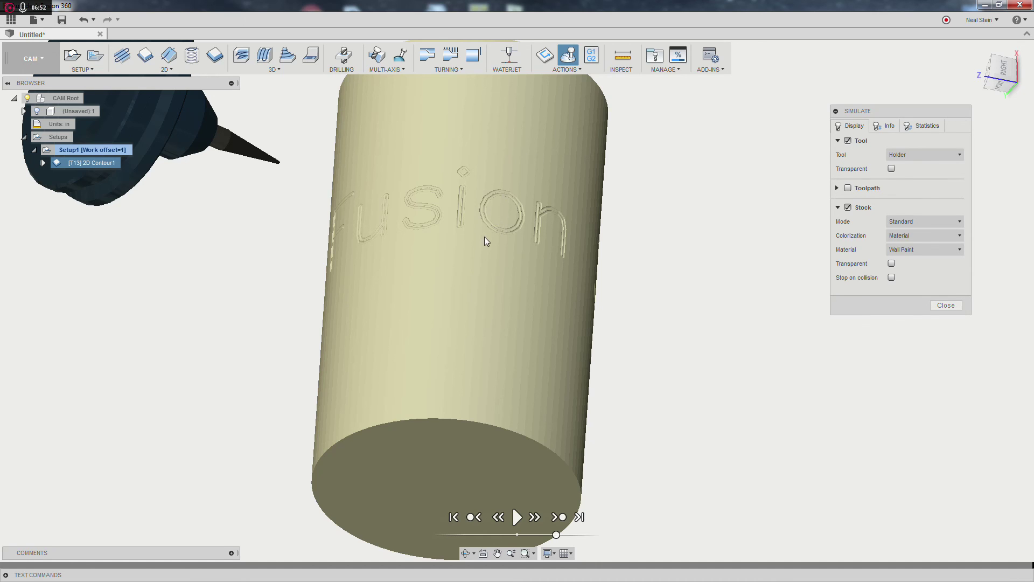
{"action": "middle_click_drag", "start_coordinate": [484, 237], "coordinate": [399, 251], "text": "shift"}
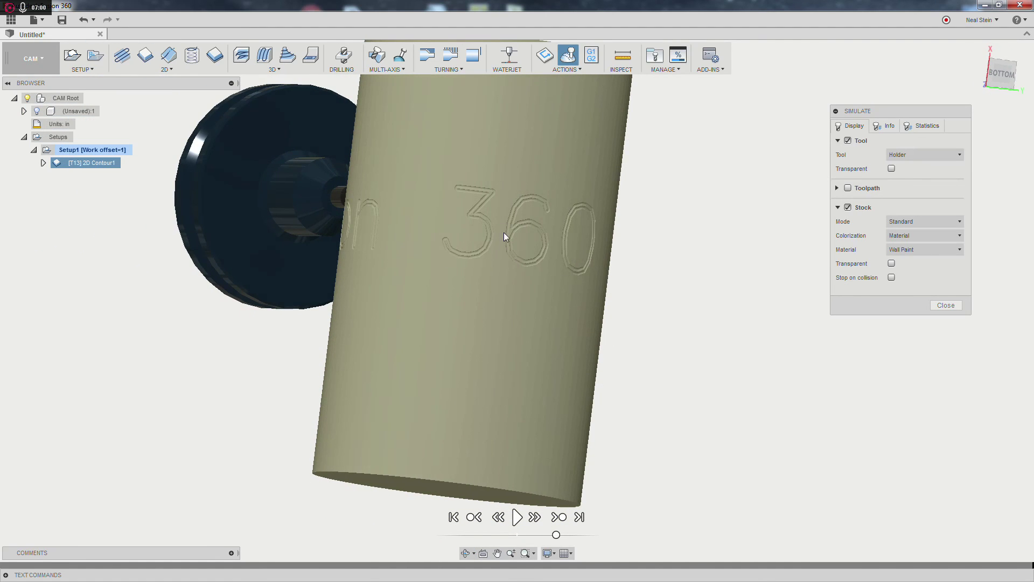
{"action": "middle_click_drag", "start_coordinate": [529, 240], "coordinate": [545, 227], "text": "shift"}
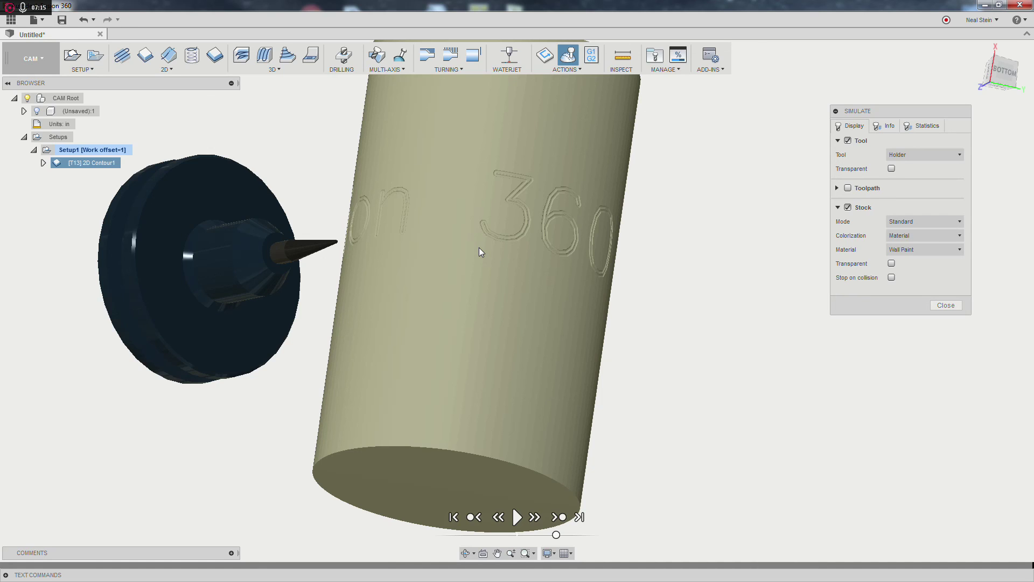
{"action": "middle_click_drag", "start_coordinate": [443, 240], "coordinate": [456, 263], "text": "shift"}
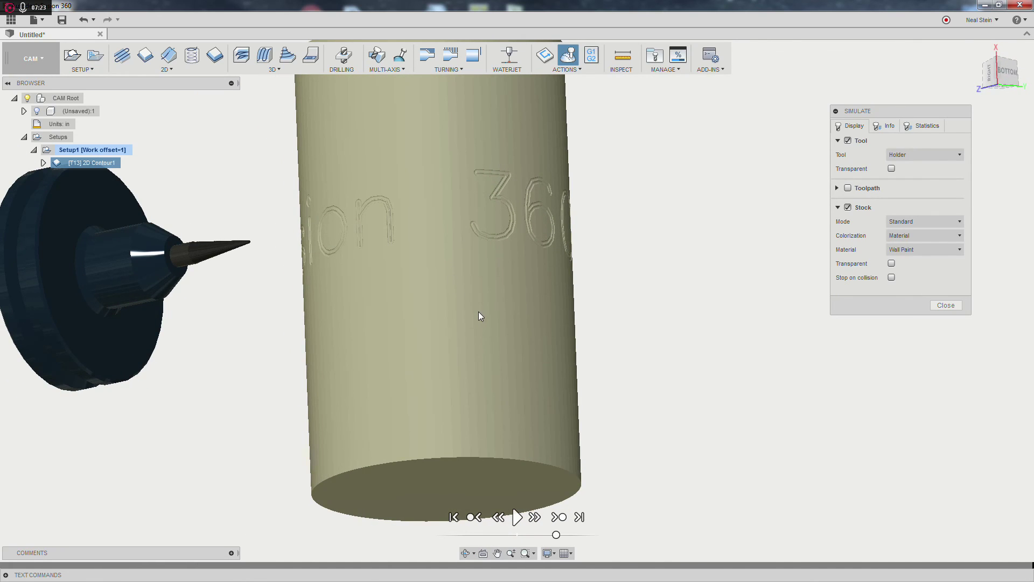